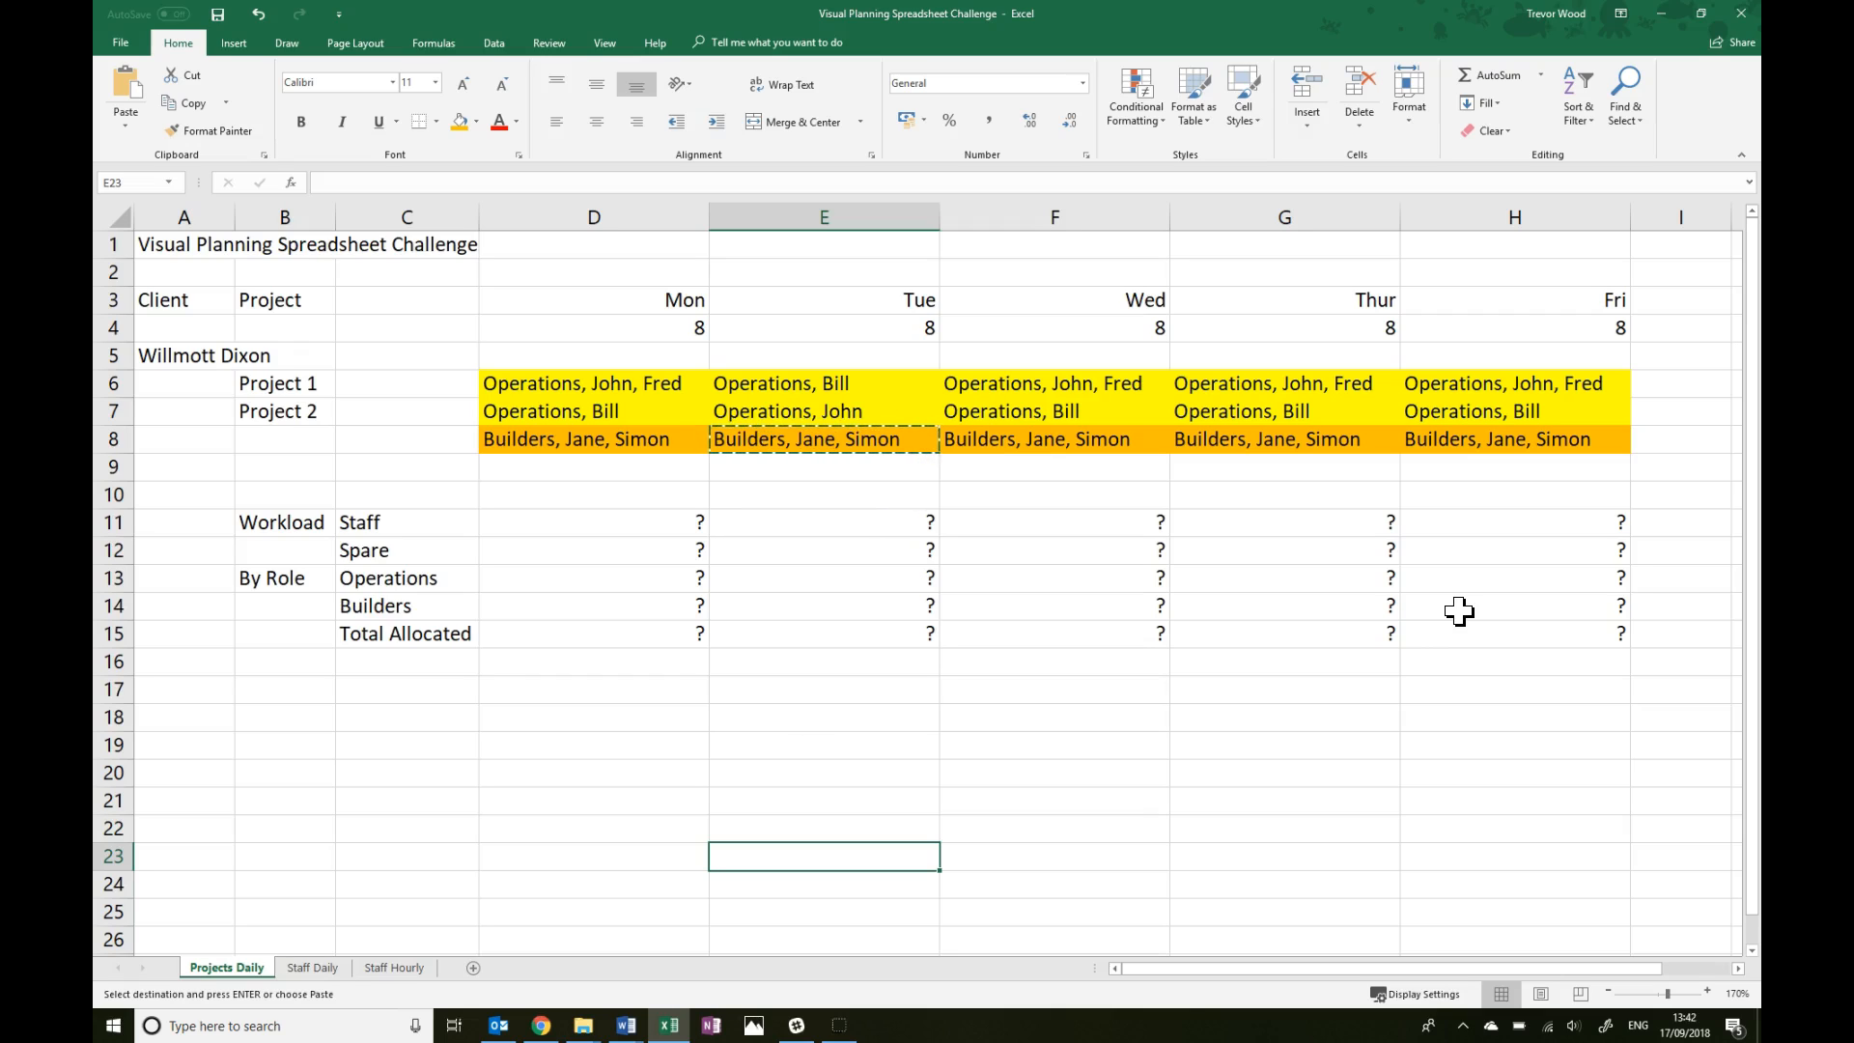
Step: Examine the Projects Daily sheet's staff allocations for both projects, the Monday to Friday headings and the daily hours
{"action": "left_click", "coordinate": [1453, 622]}
{"action": "left_click", "coordinate": [1415, 625]}
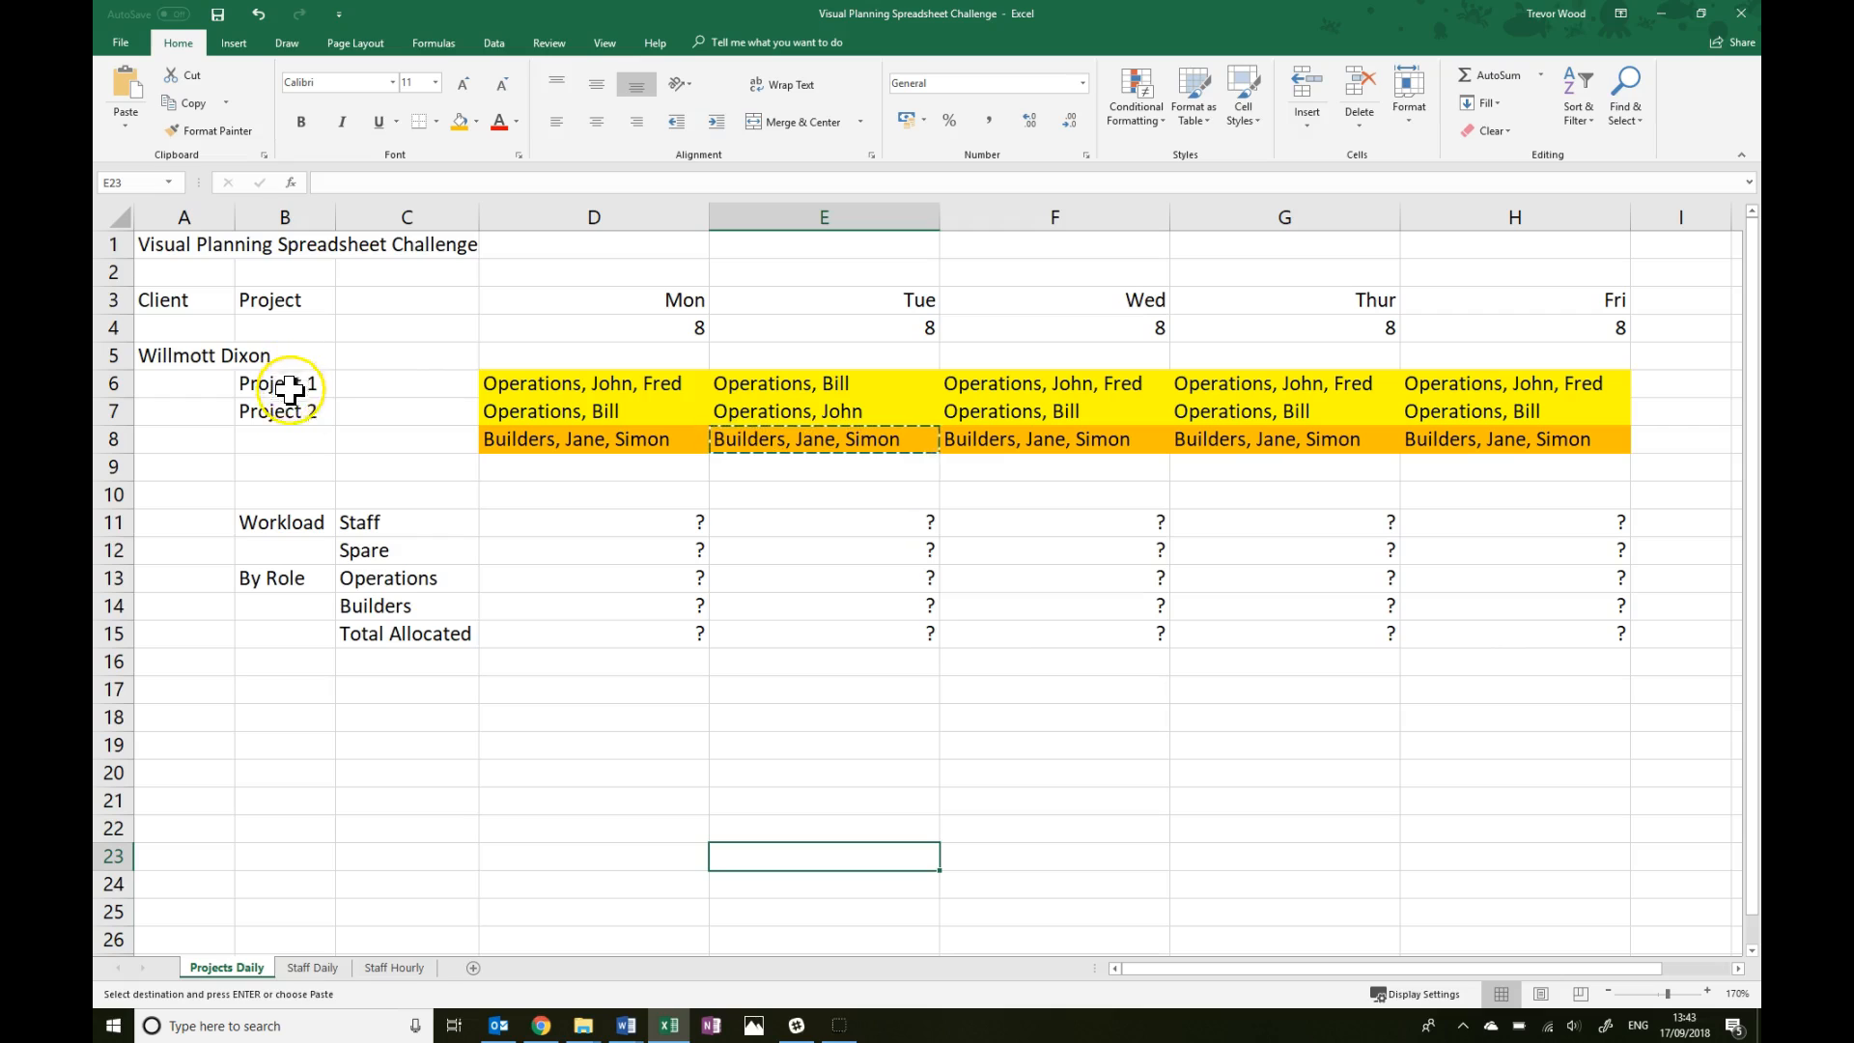
{"action": "left_click", "coordinate": [578, 384]}
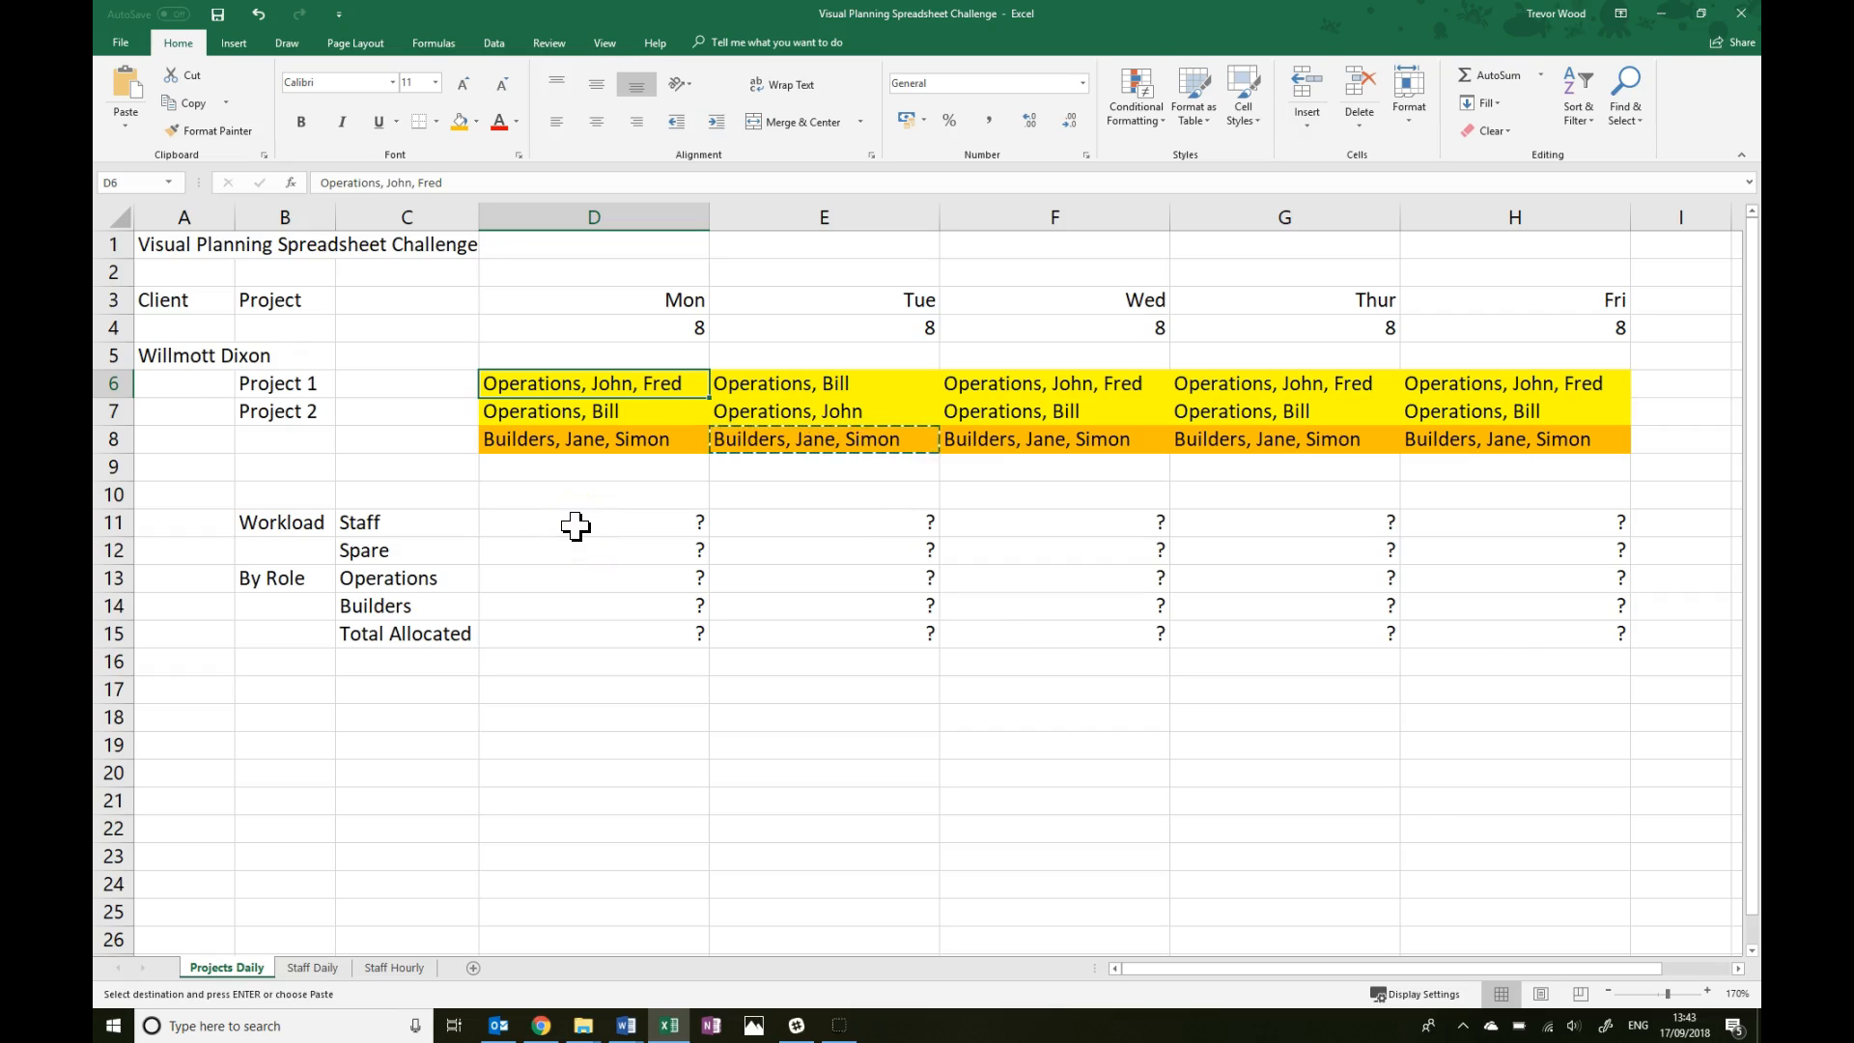
{"action": "left_click", "coordinate": [567, 439]}
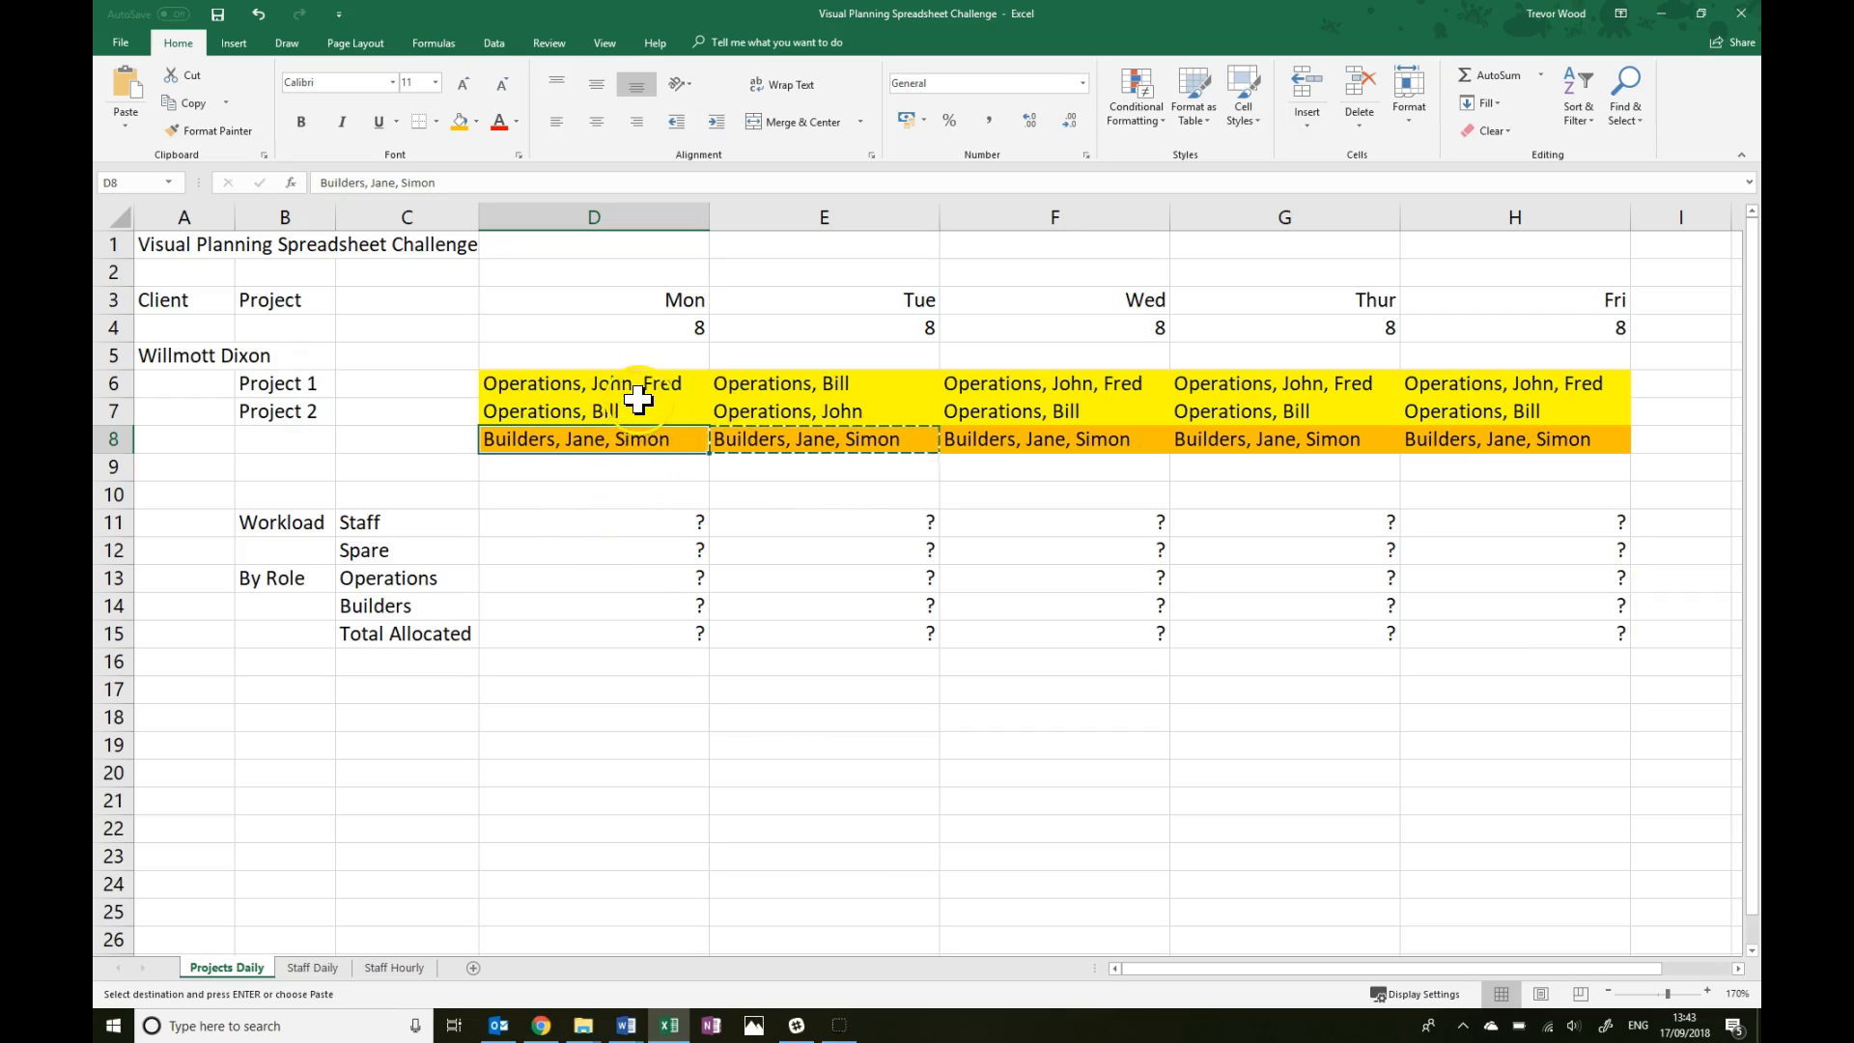
{"action": "scroll", "coordinate": [645, 388], "scroll_direction": "down", "scroll_amount": 3}
{"action": "scroll", "coordinate": [625, 461], "scroll_direction": "up", "scroll_amount": 3}
{"action": "left_click", "coordinate": [860, 493]}
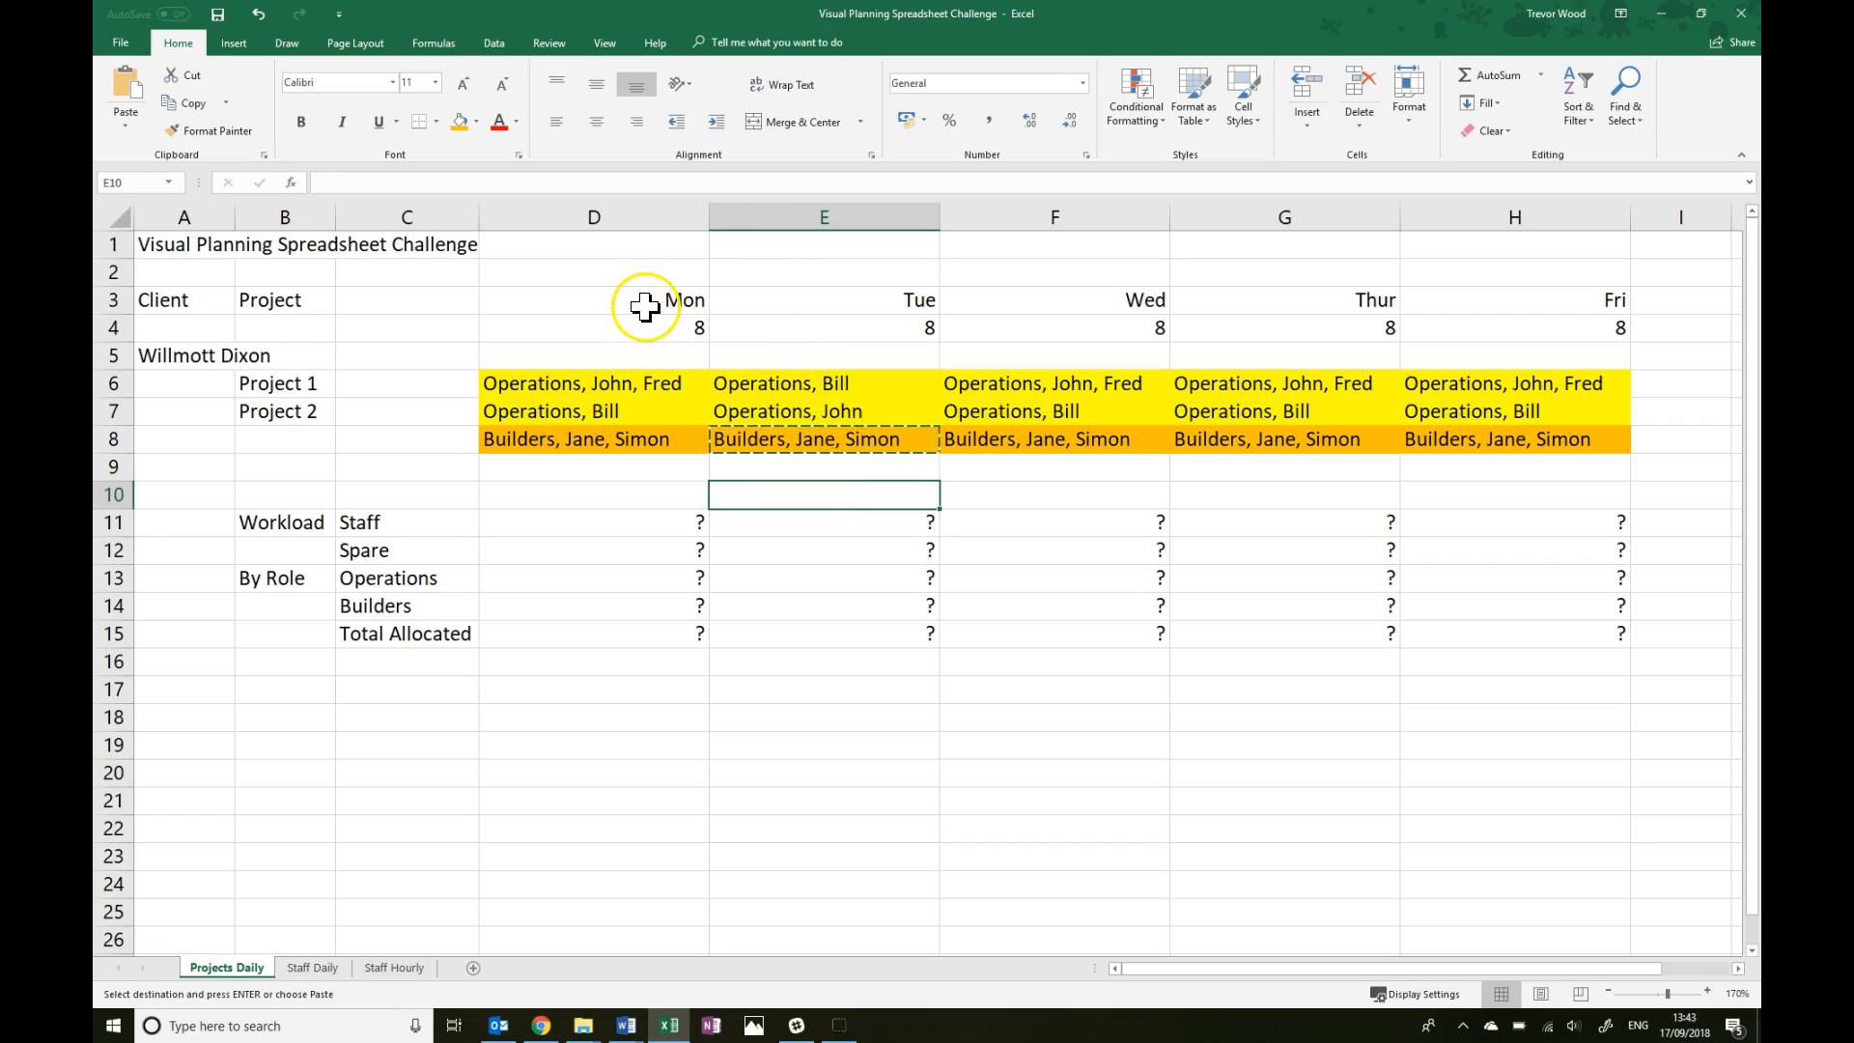
{"action": "left_click_drag", "start_coordinate": [645, 306], "coordinate": [1516, 299]}
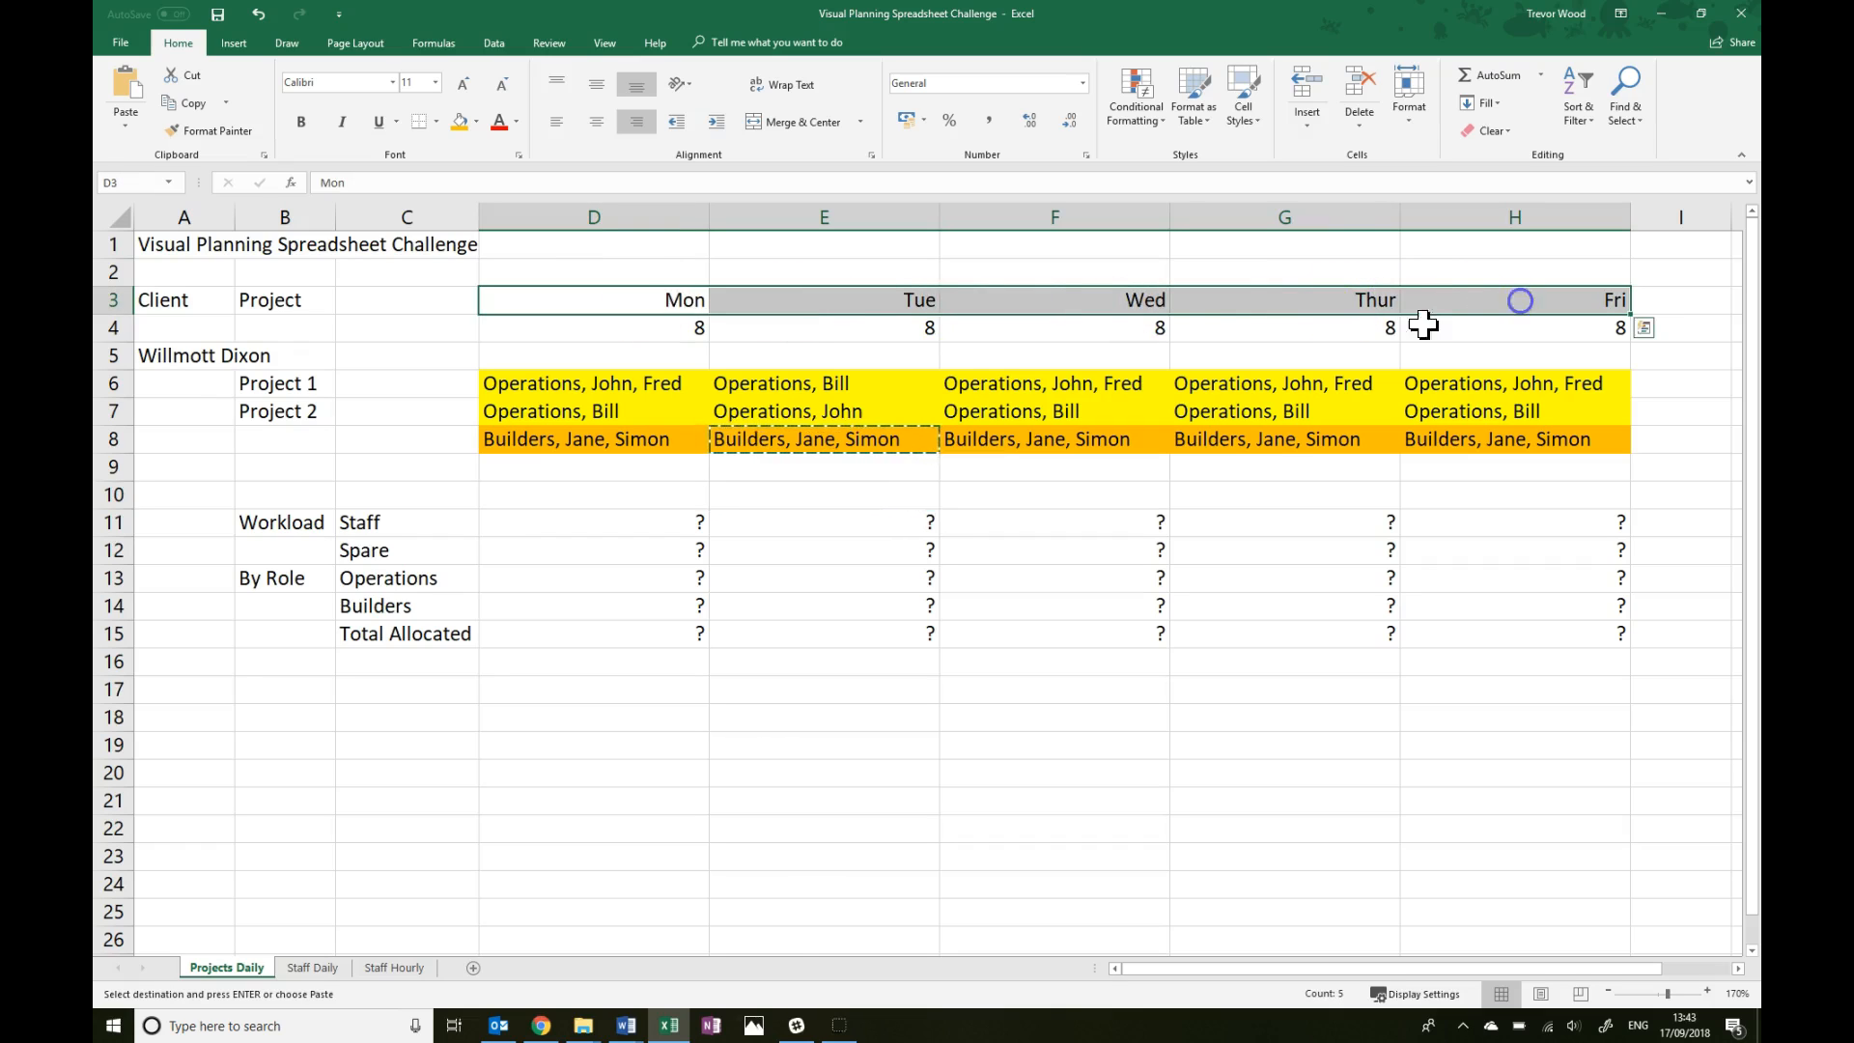
{"action": "left_click", "coordinate": [689, 330]}
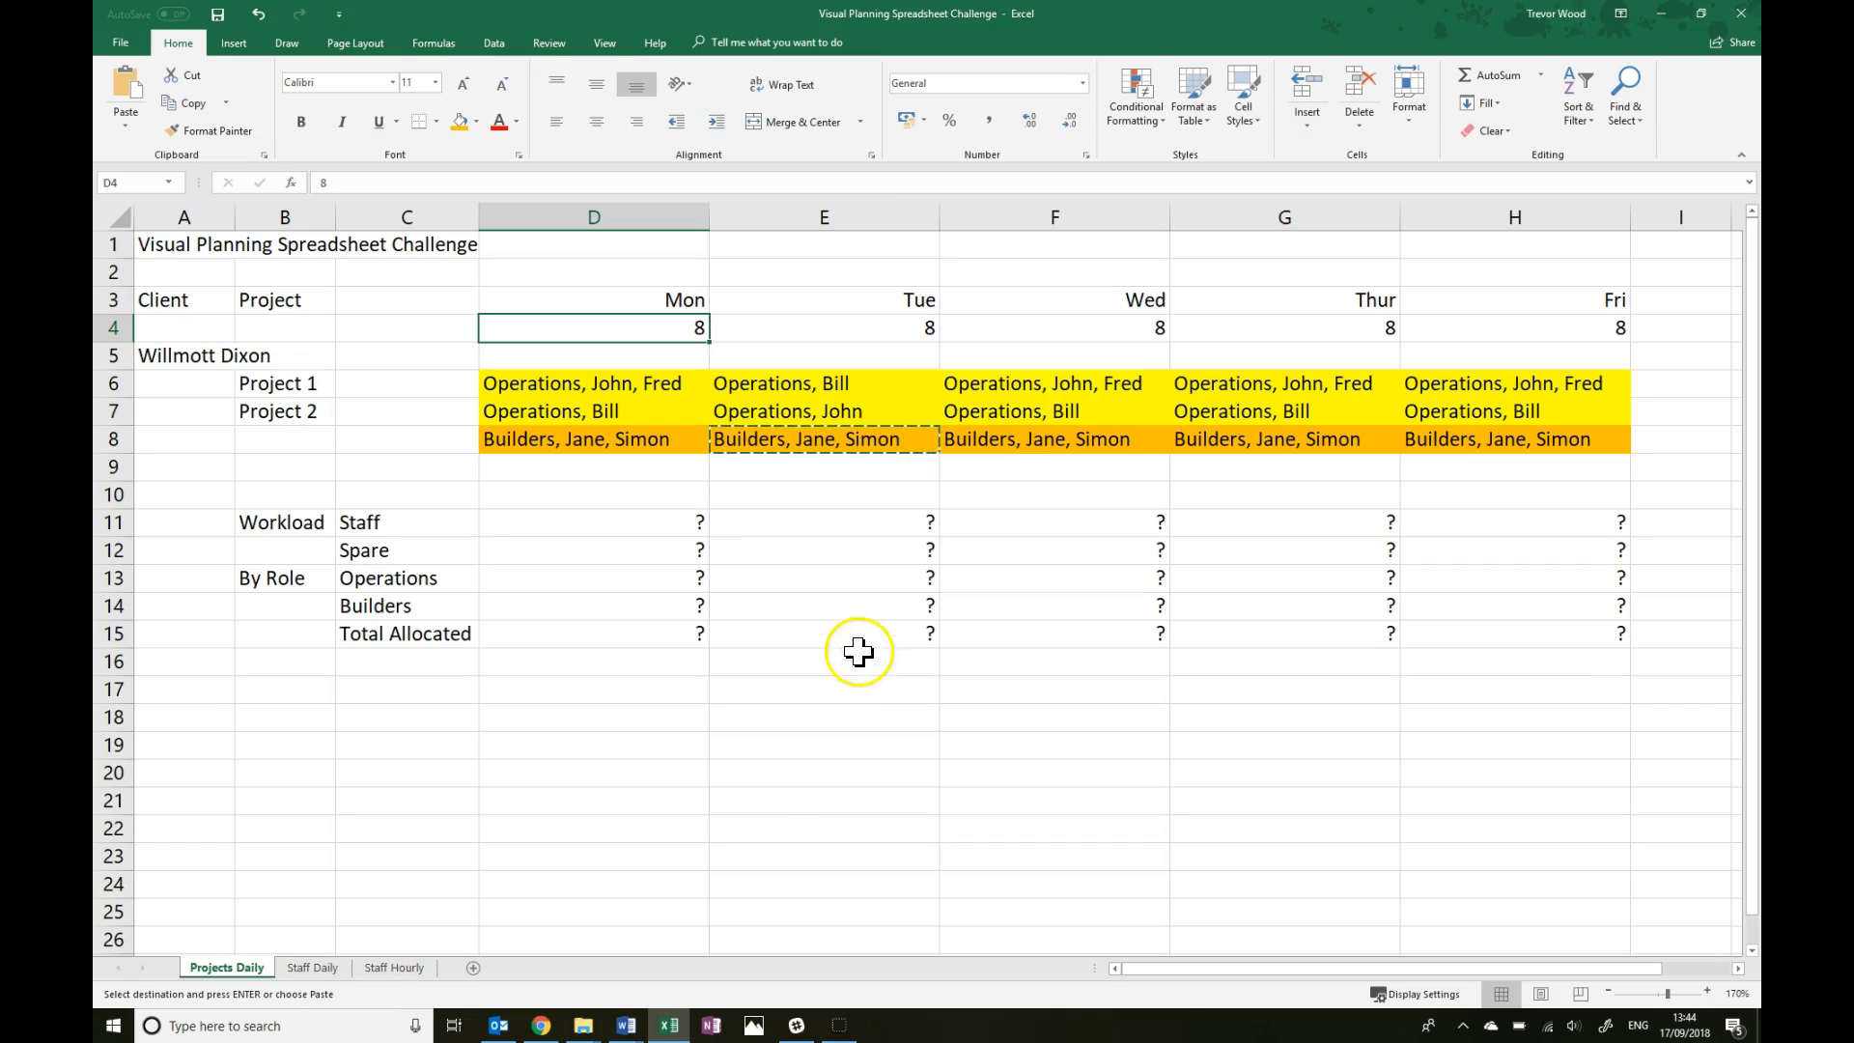
Step: Examine the workload and by-role rows, from Monday's Staff figure down to Total Allocated across the whole week
{"action": "left_click", "coordinate": [671, 526]}
{"action": "left_click", "coordinate": [793, 662]}
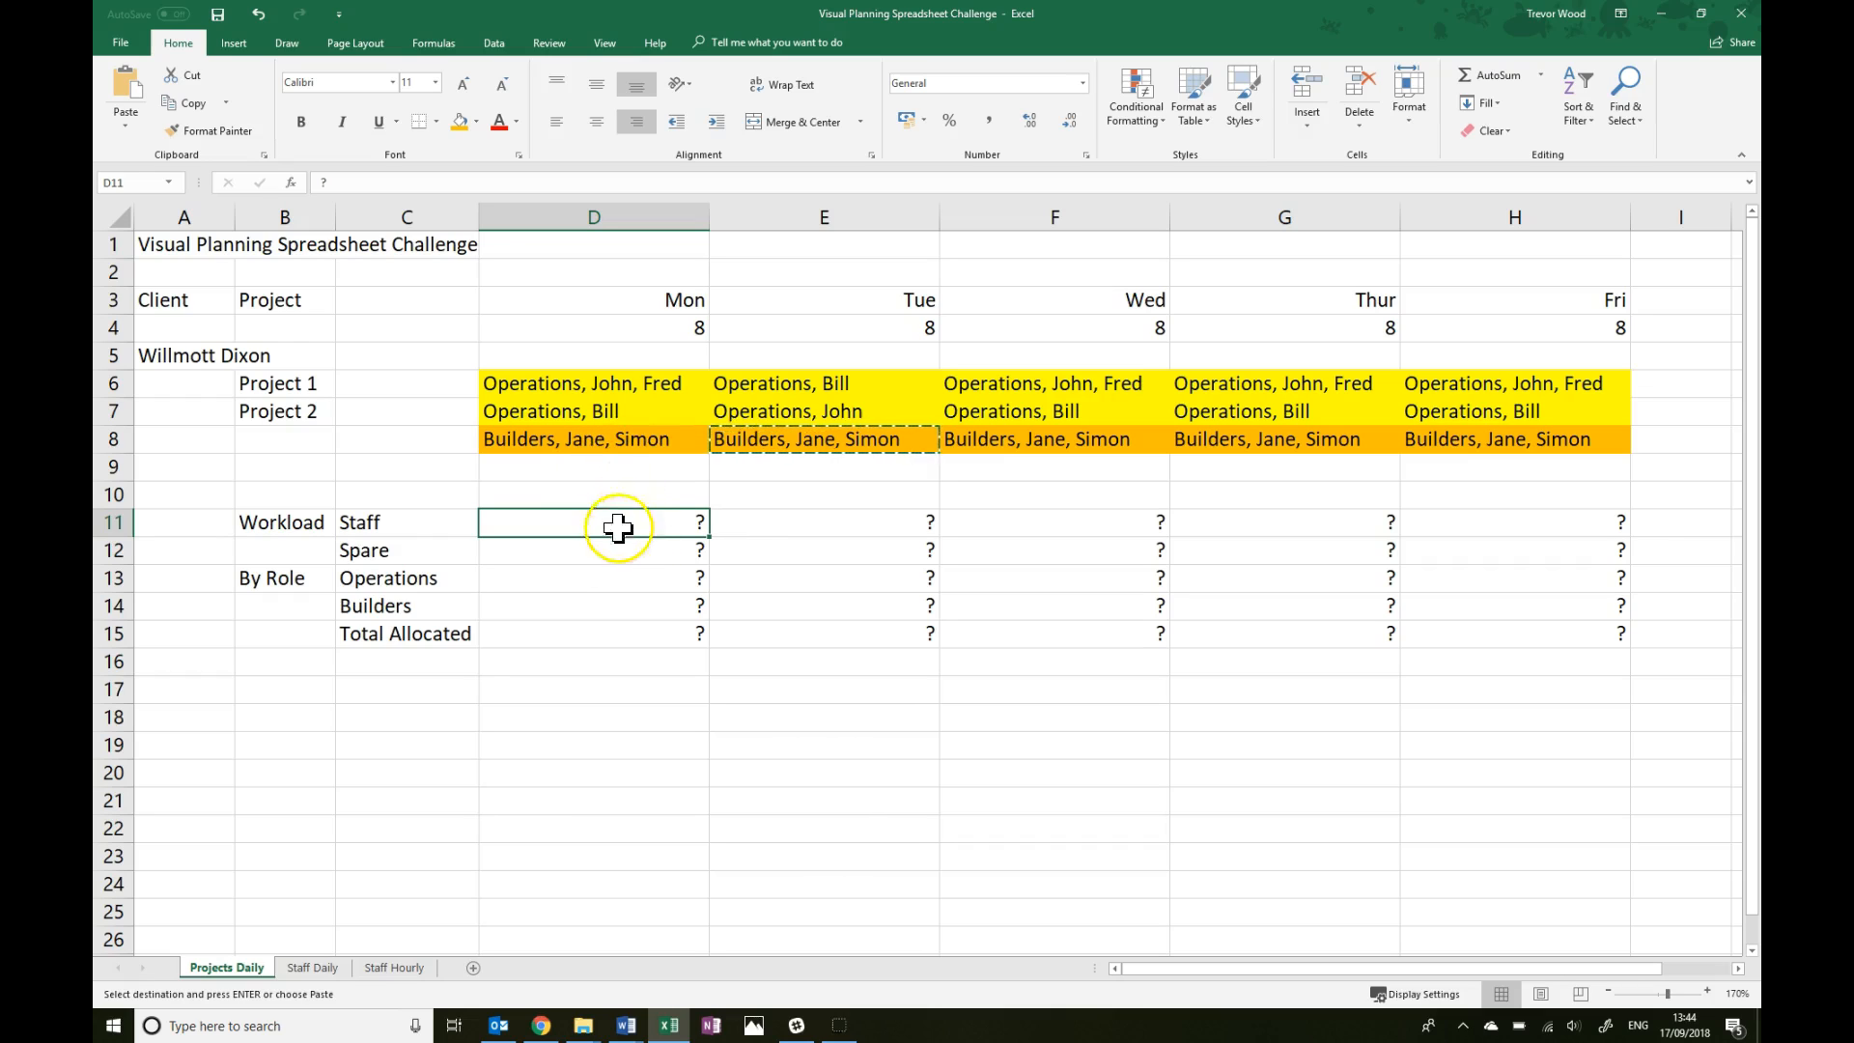
{"action": "left_click", "coordinate": [596, 635]}
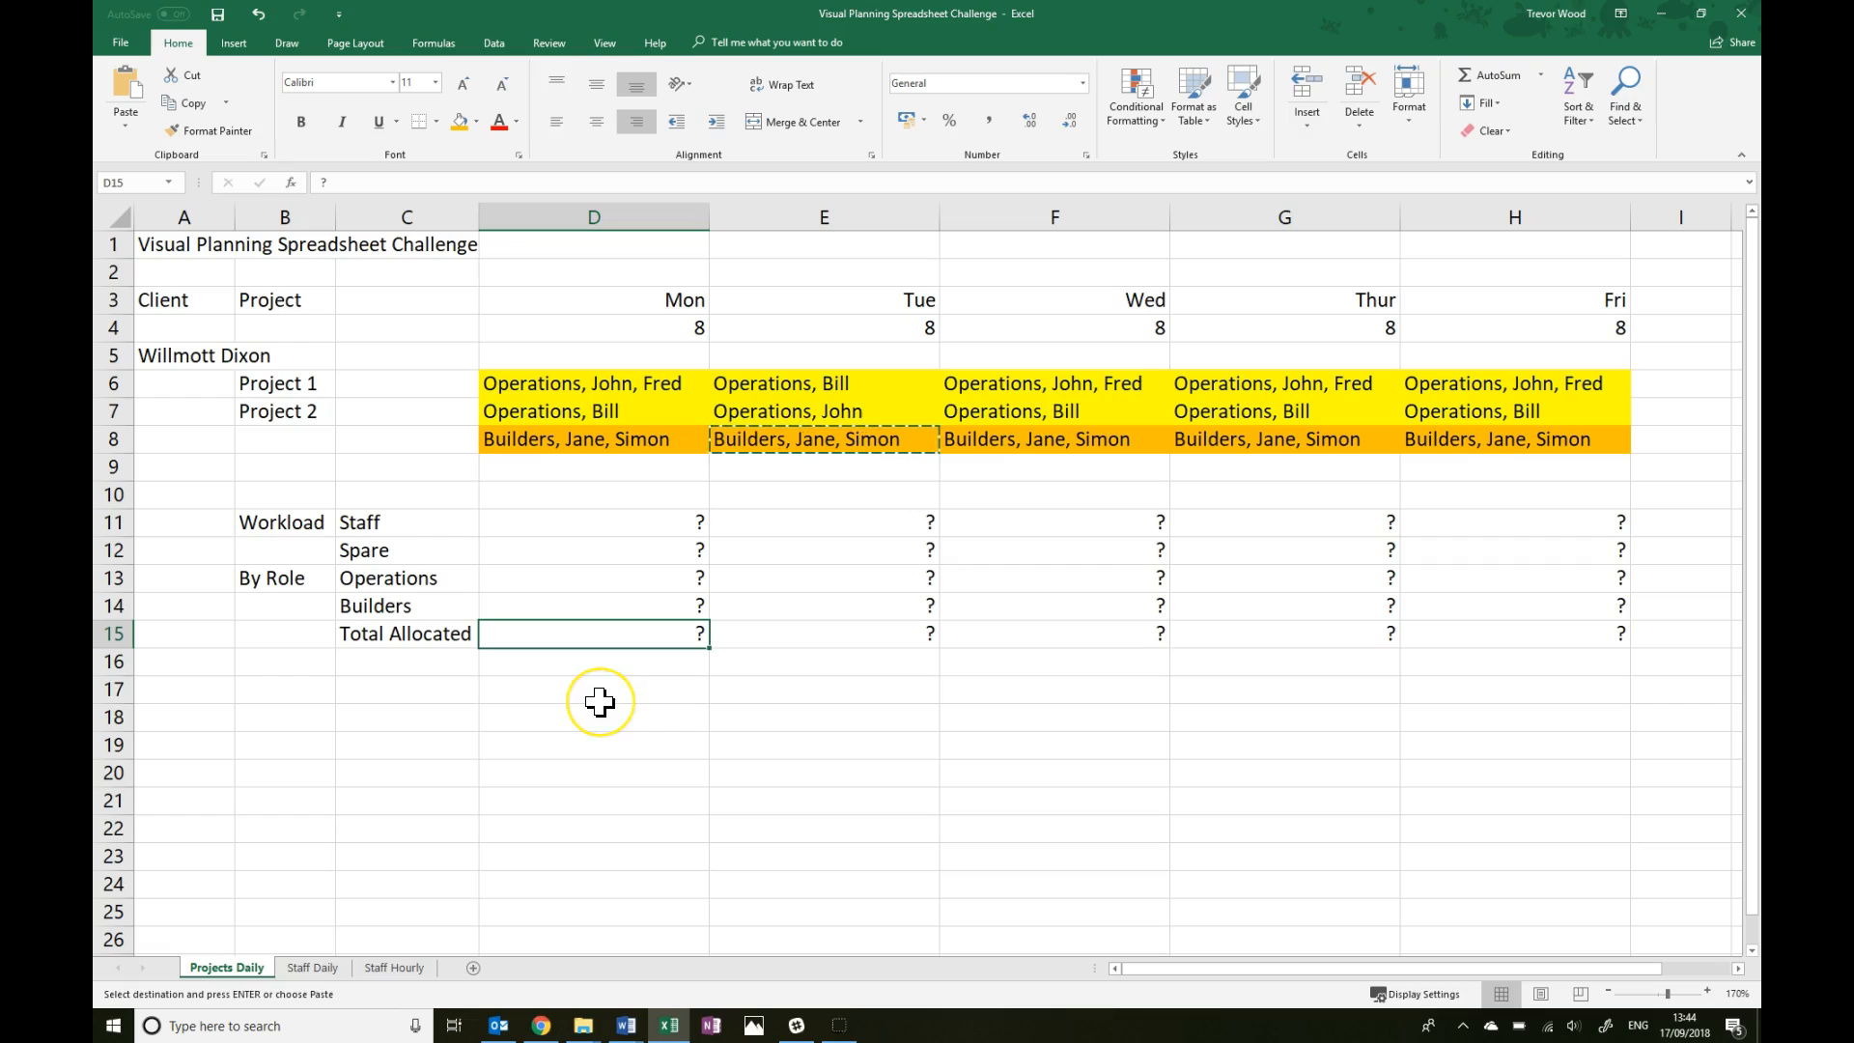
{"action": "left_click_drag", "start_coordinate": [642, 641], "coordinate": [1515, 630]}
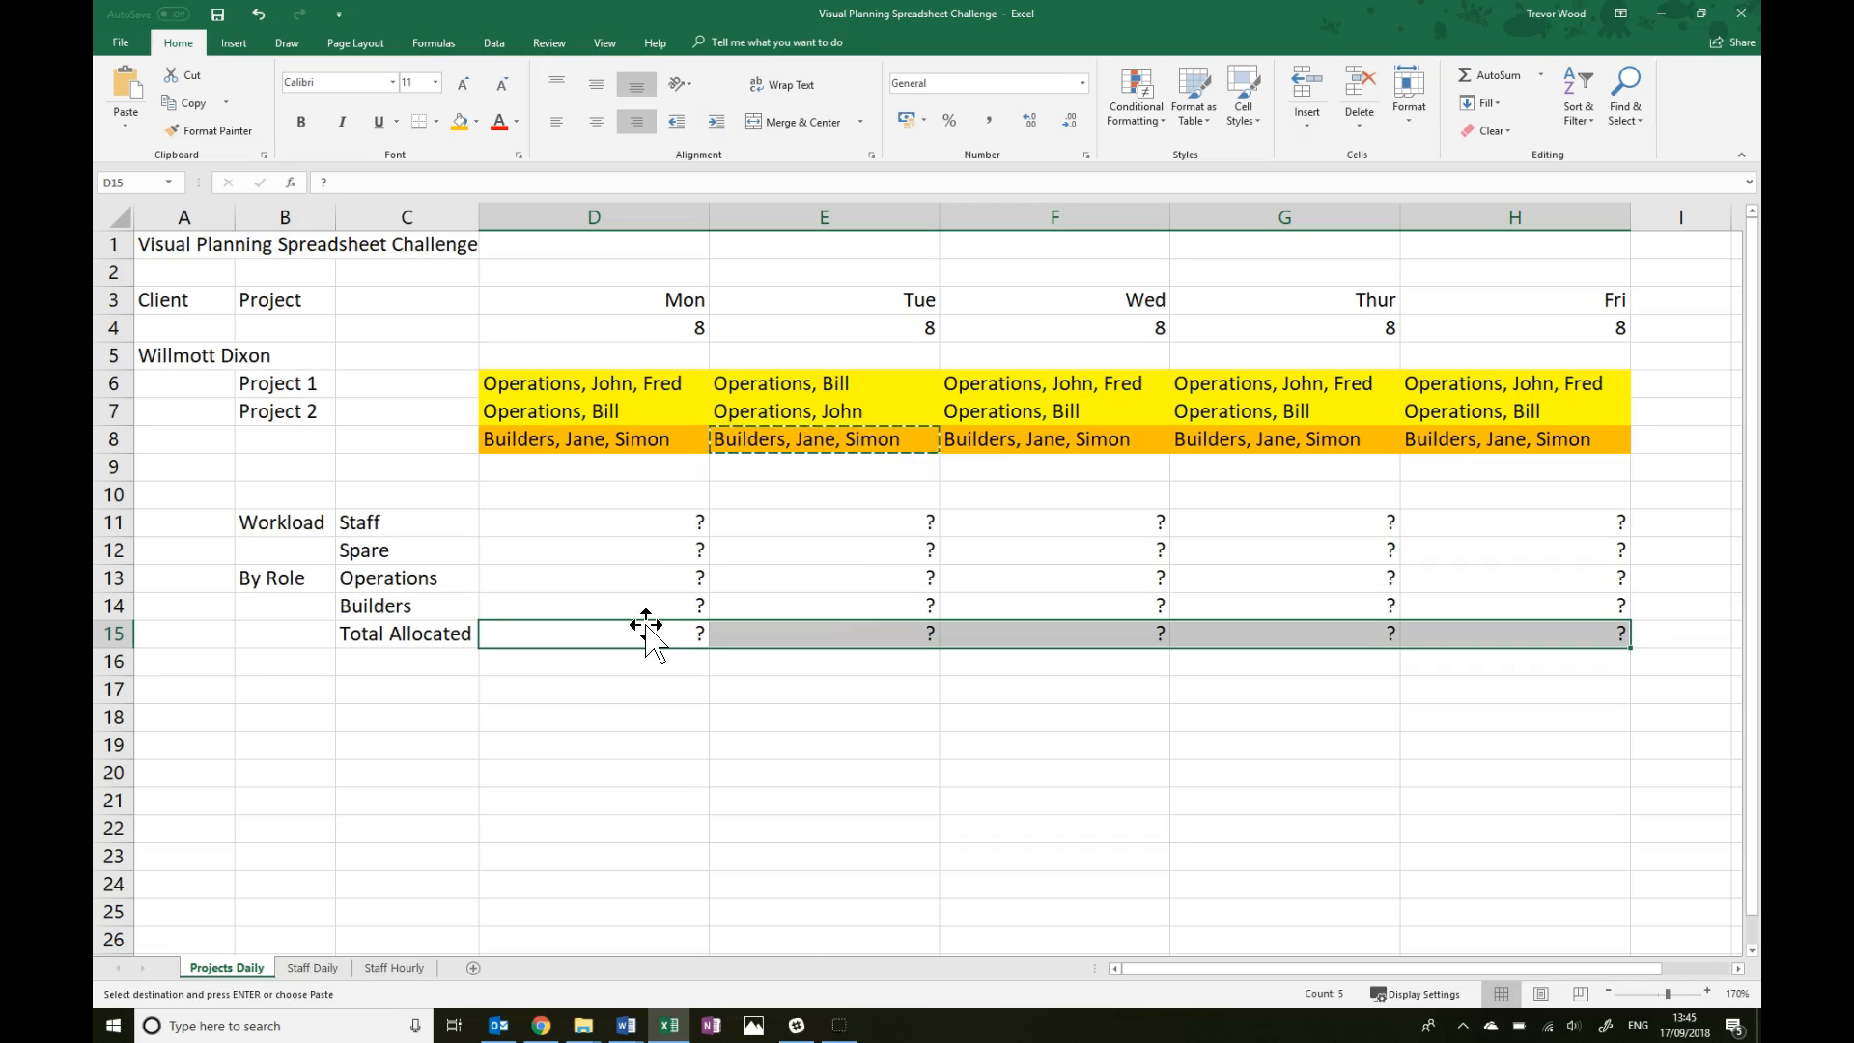
Step: Enter 8 followed by a comma and a staff member's name in cell D9 below Monday's builder allocation
{"action": "left_click", "coordinate": [646, 470]}
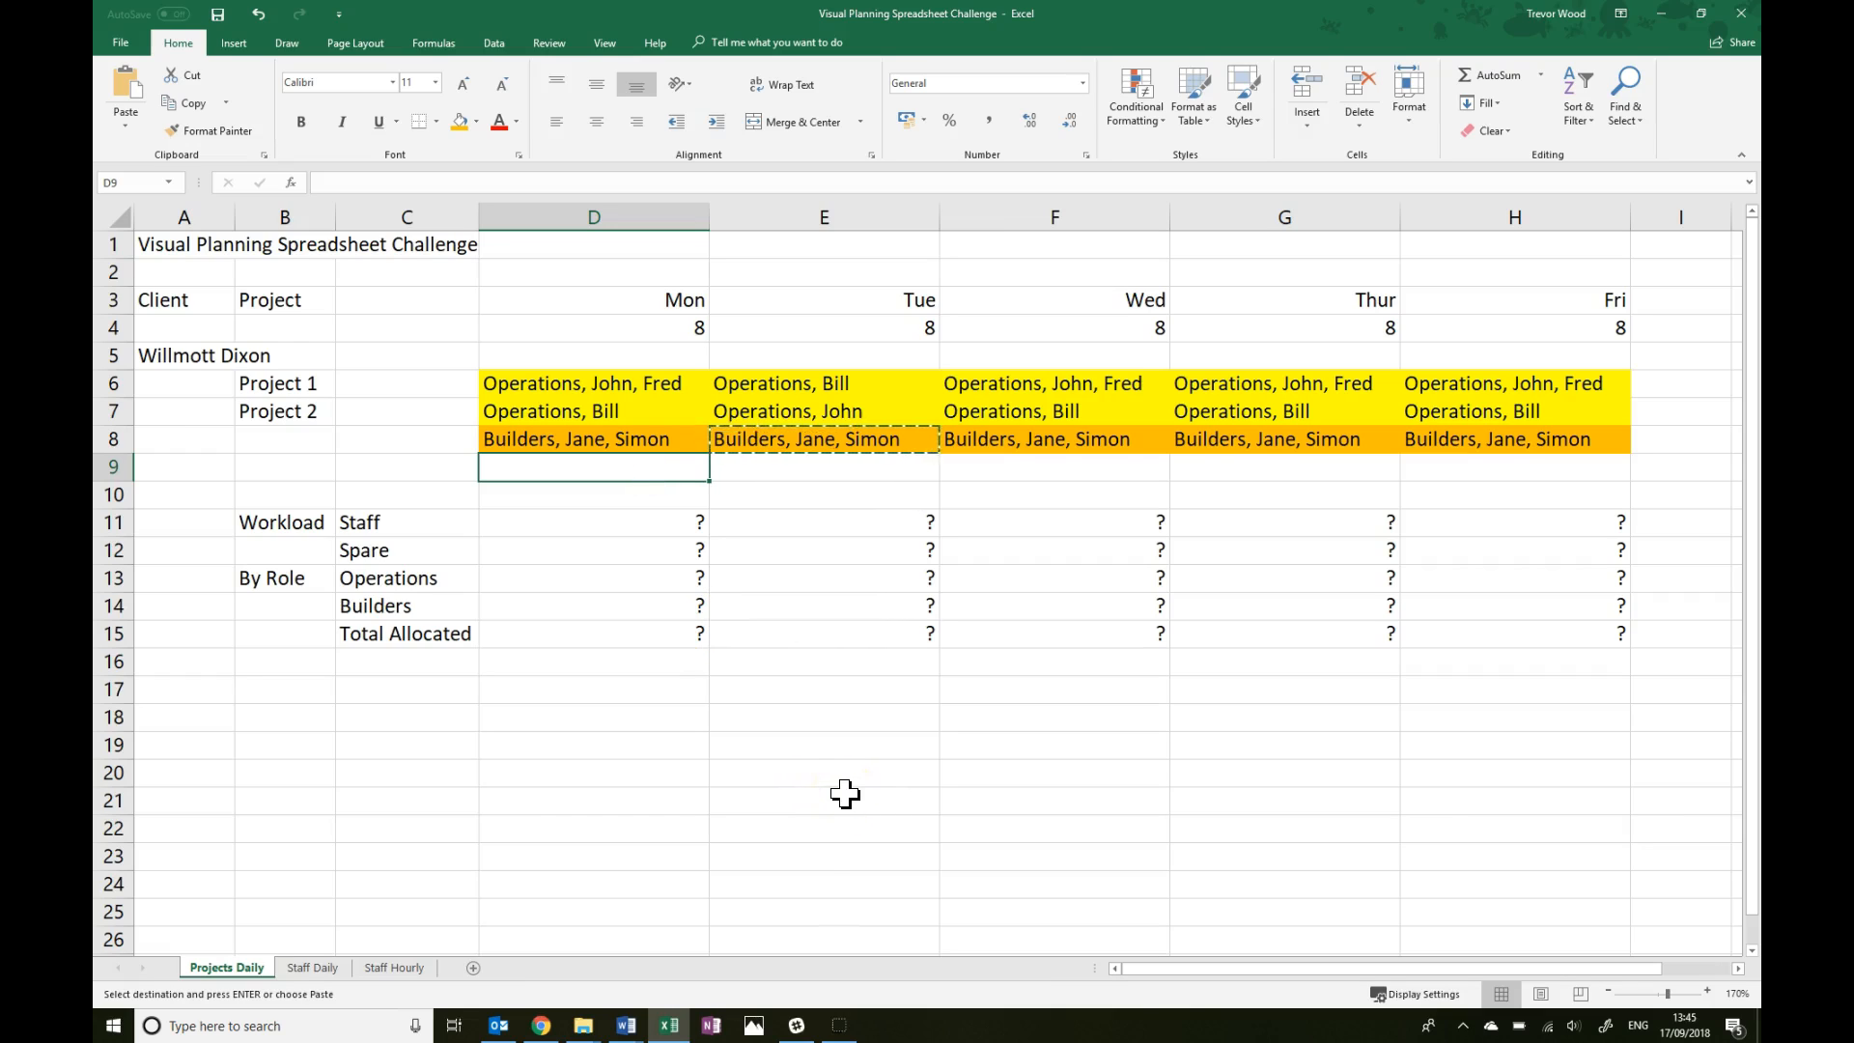
{"action": "type", "text": "8,"}
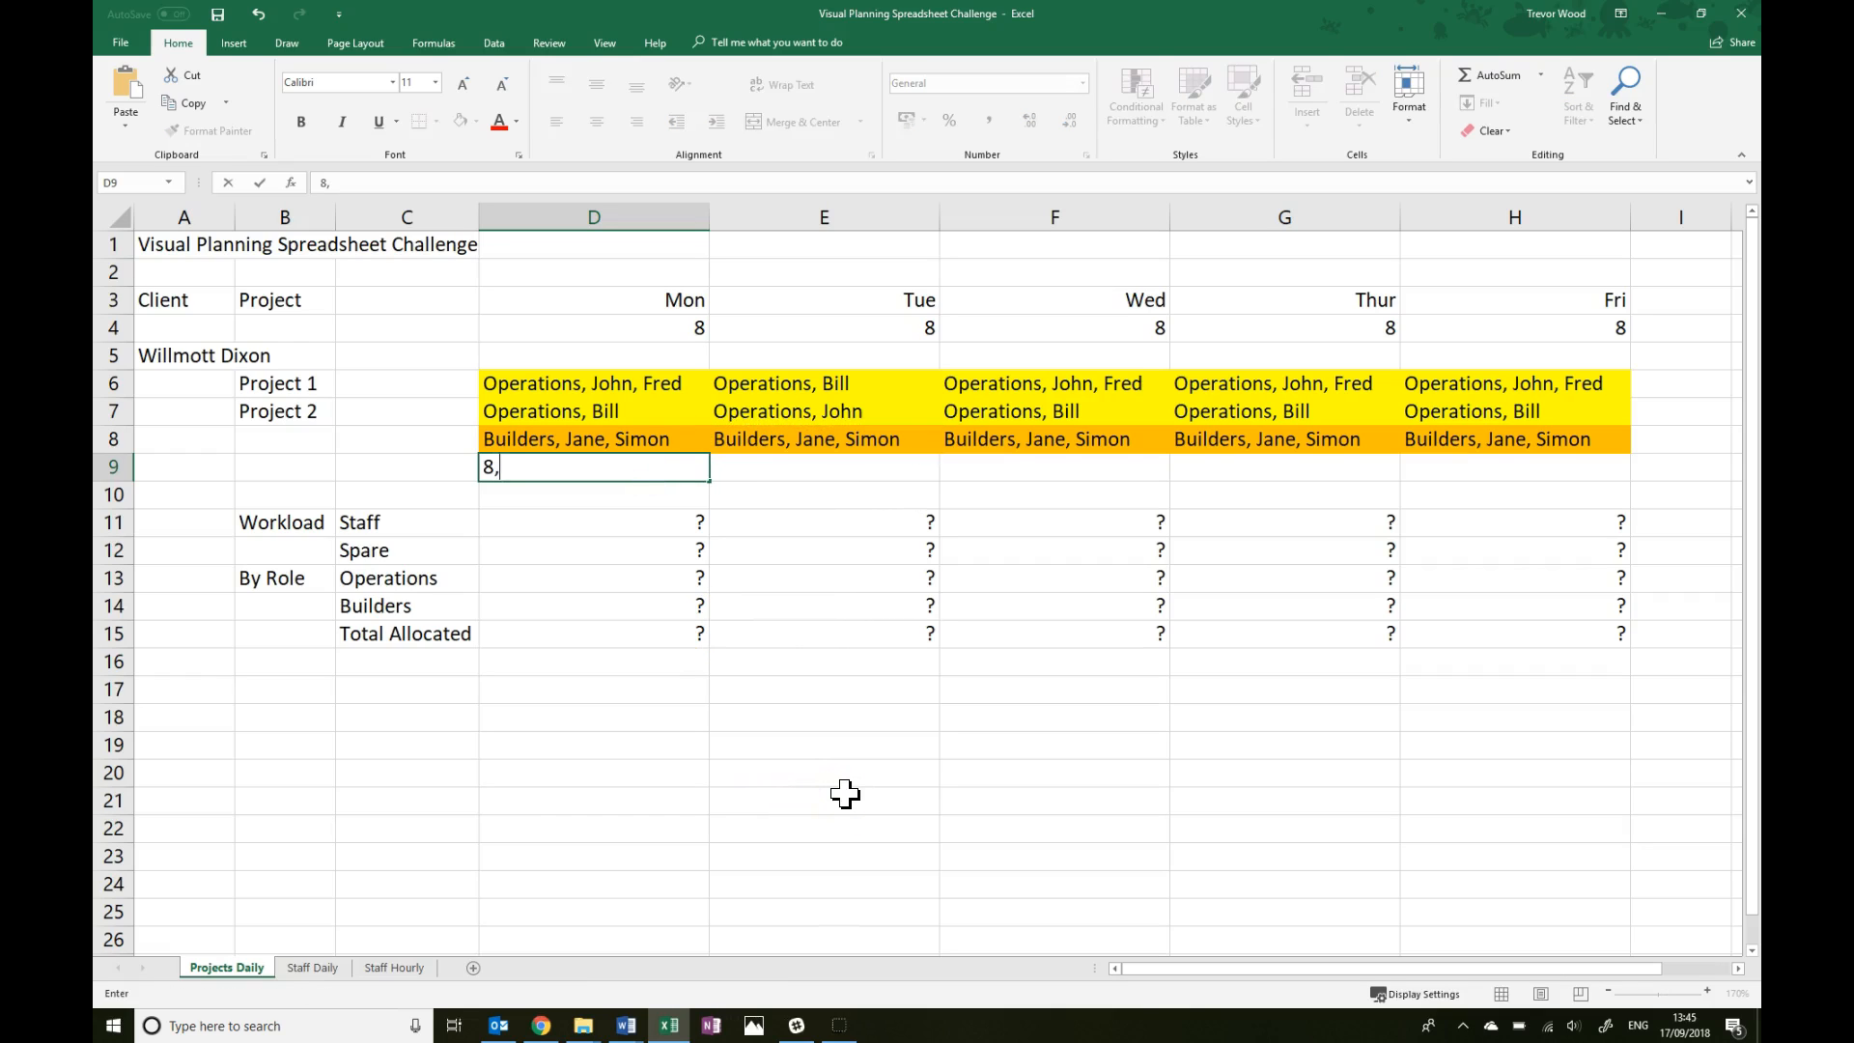
{"action": "key", "text": "BackSpace"}
{"action": "type", "text": ", John"}
{"action": "key", "text": "Return"}
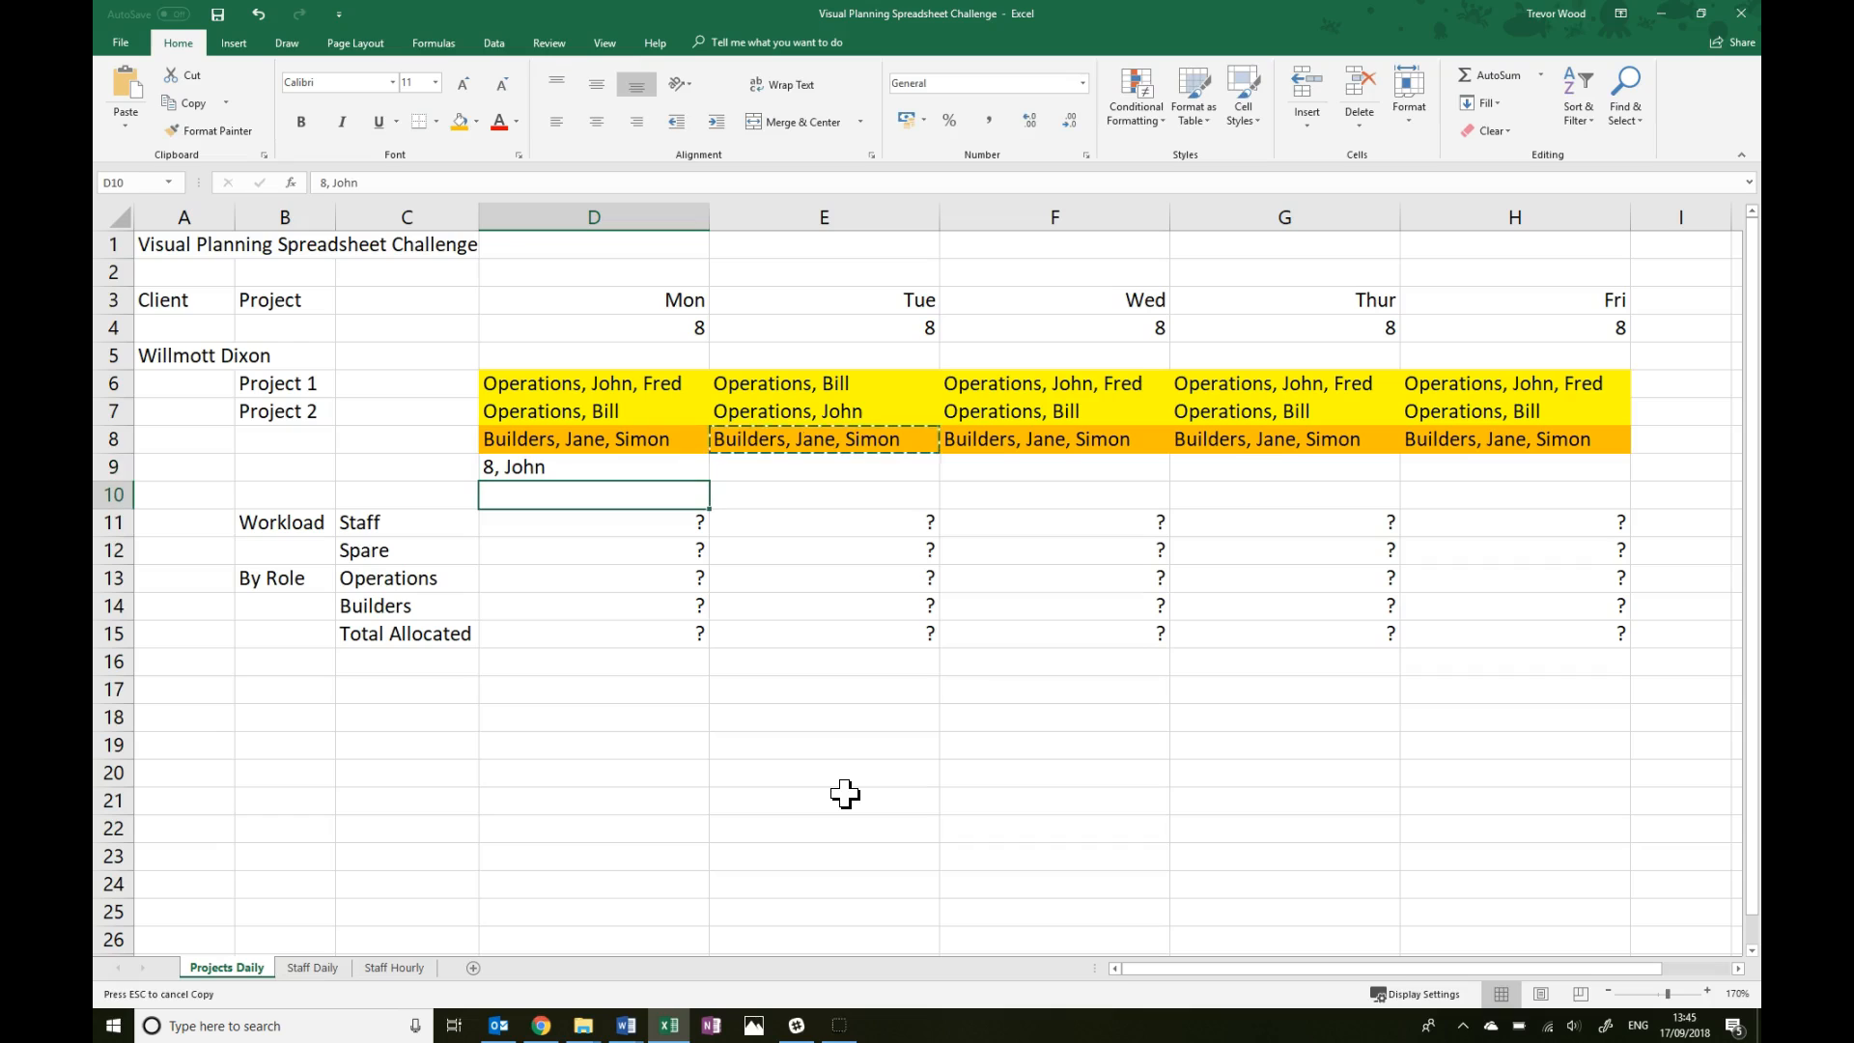
{"action": "left_click", "coordinate": [605, 465]}
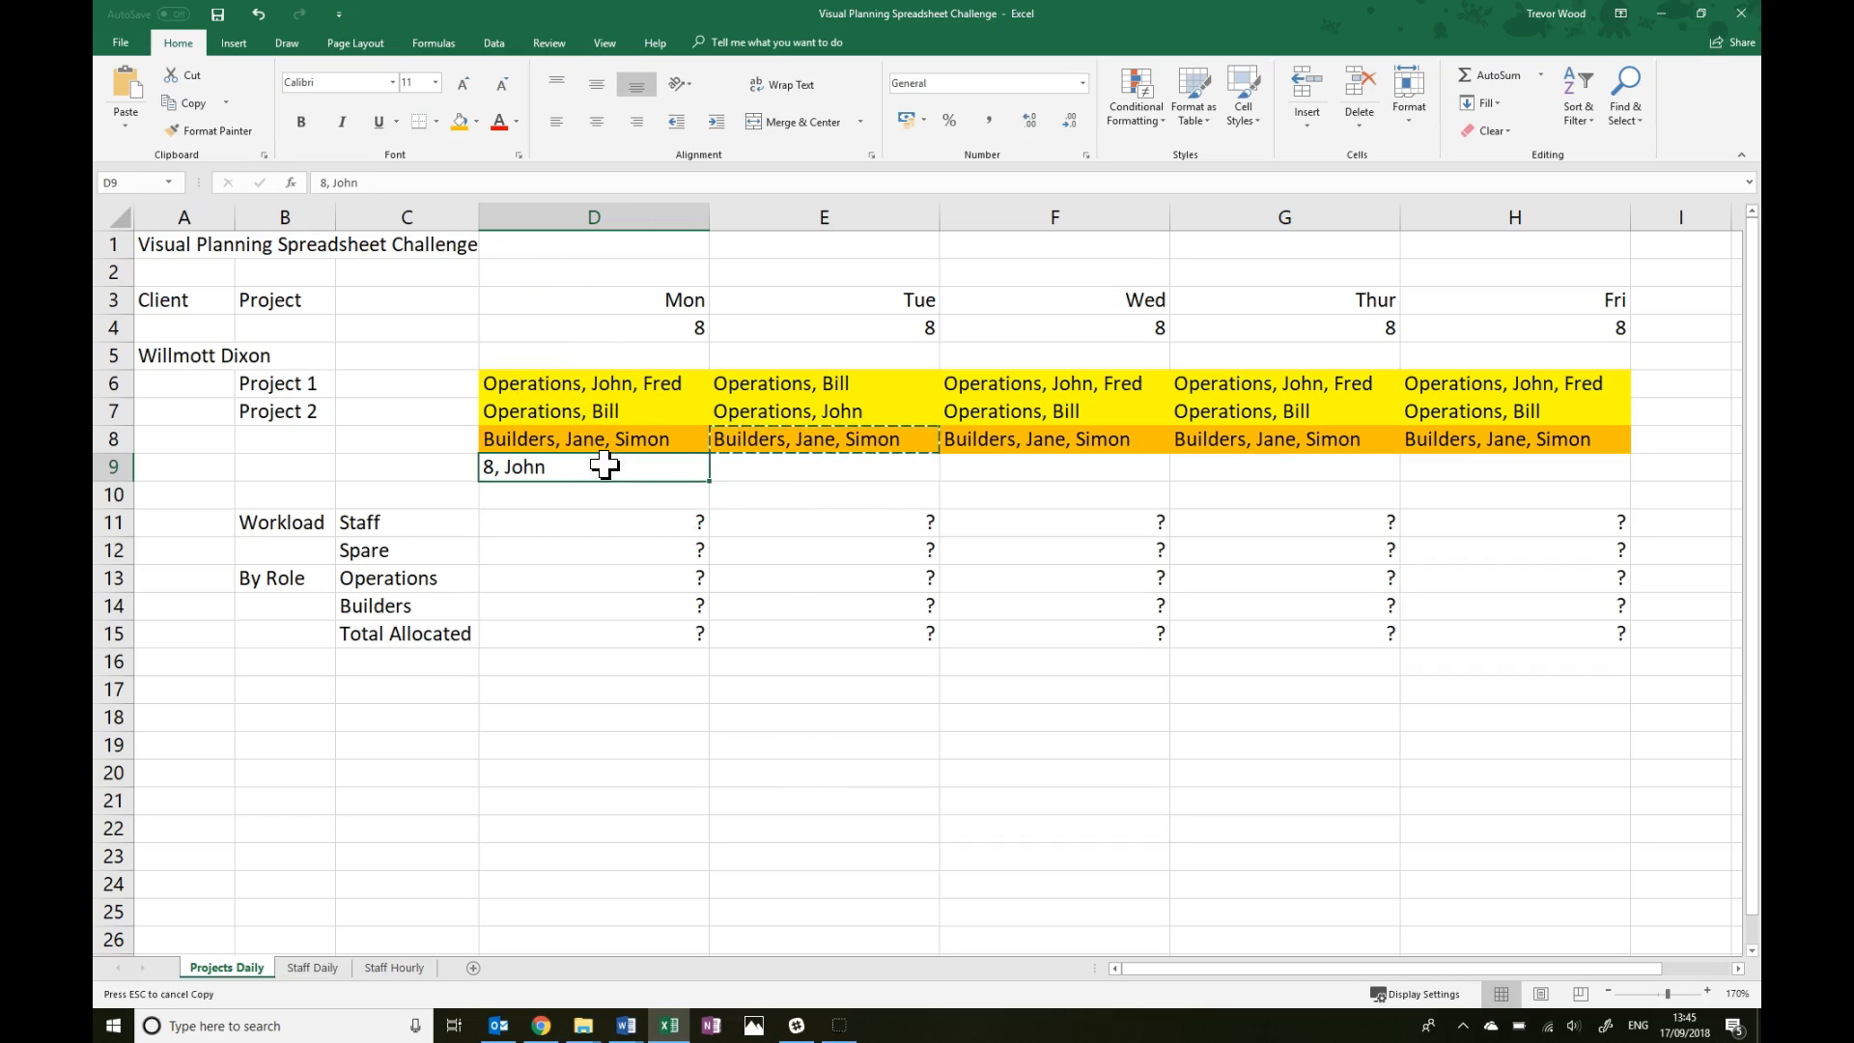
{"action": "left_click", "coordinate": [519, 469]}
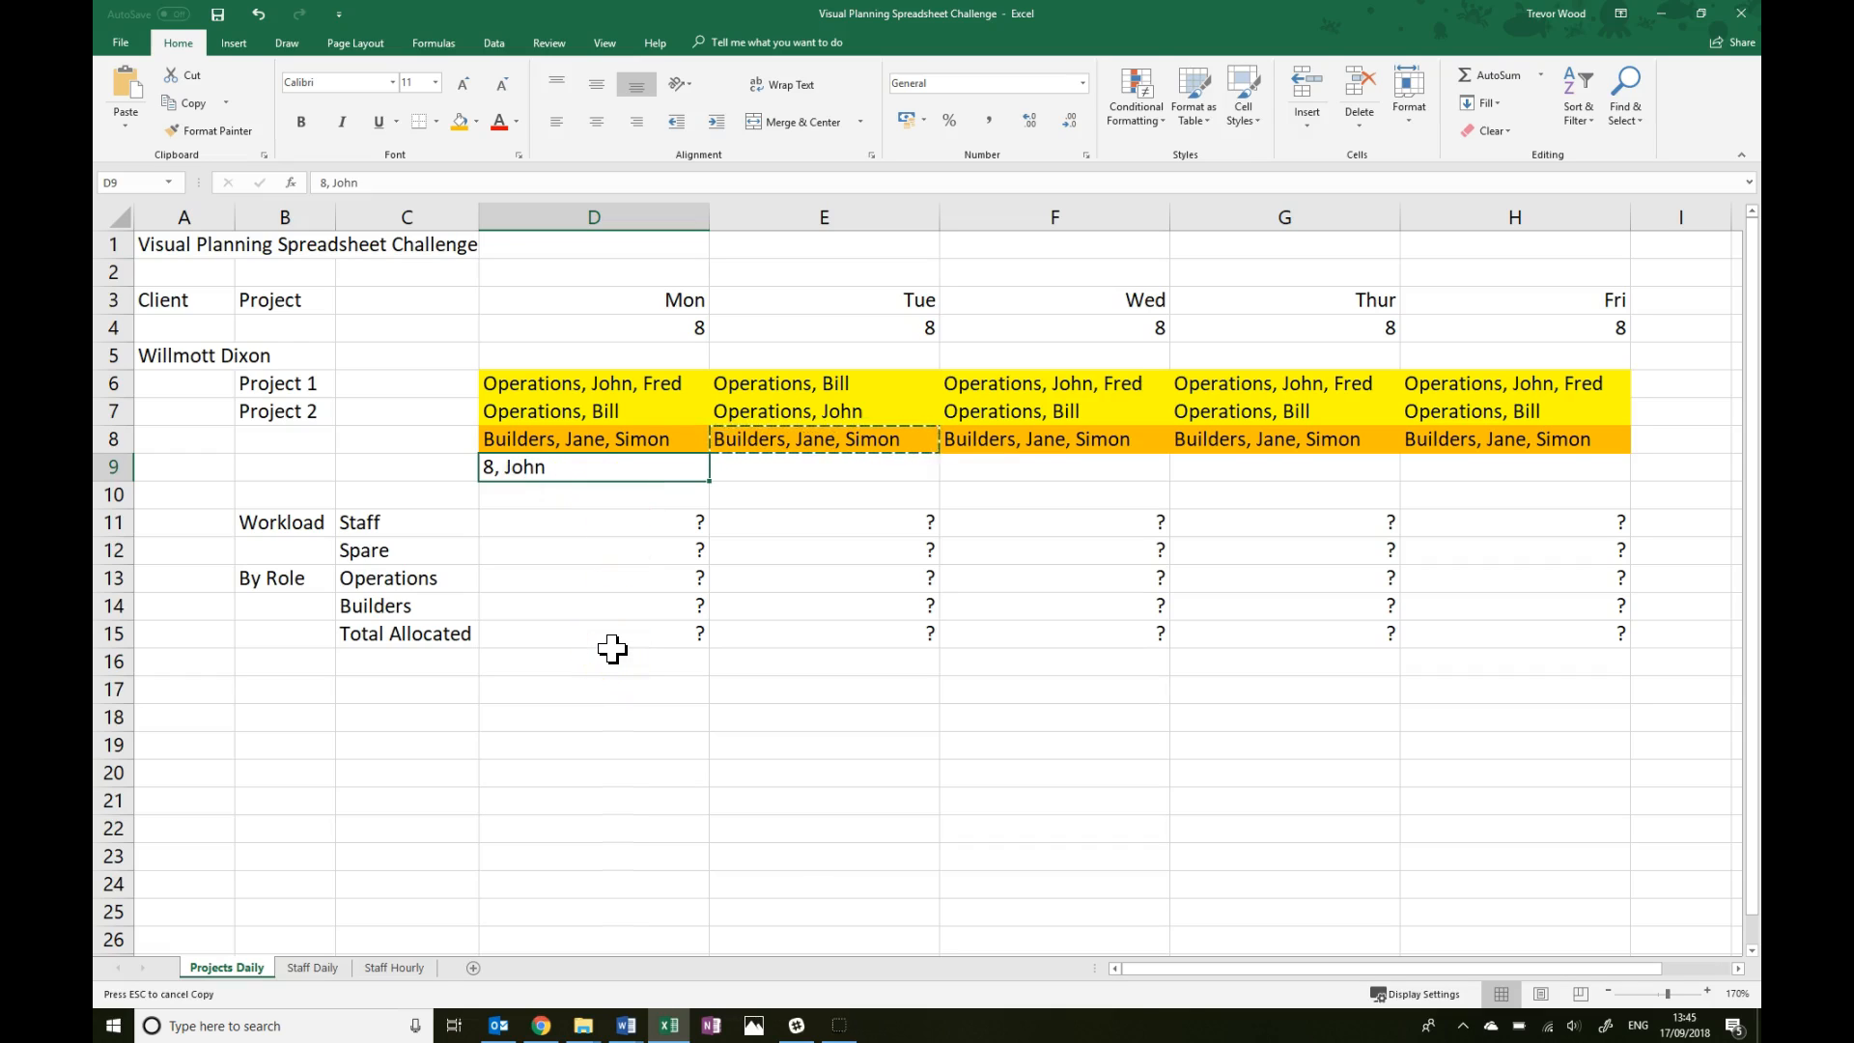
Step: Erase the whole trial entry from cell D9
{"action": "double_click", "coordinate": [646, 474]}
{"action": "key", "text": "BackSpace"}
{"action": "key", "text": "BackSpace"}
{"action": "key", "text": "BackSpace"}
{"action": "key", "text": "BackSpace"}
{"action": "key", "text": "BackSpace"}
{"action": "key", "text": "BackSpace"}
{"action": "key", "text": "BackSpace"}
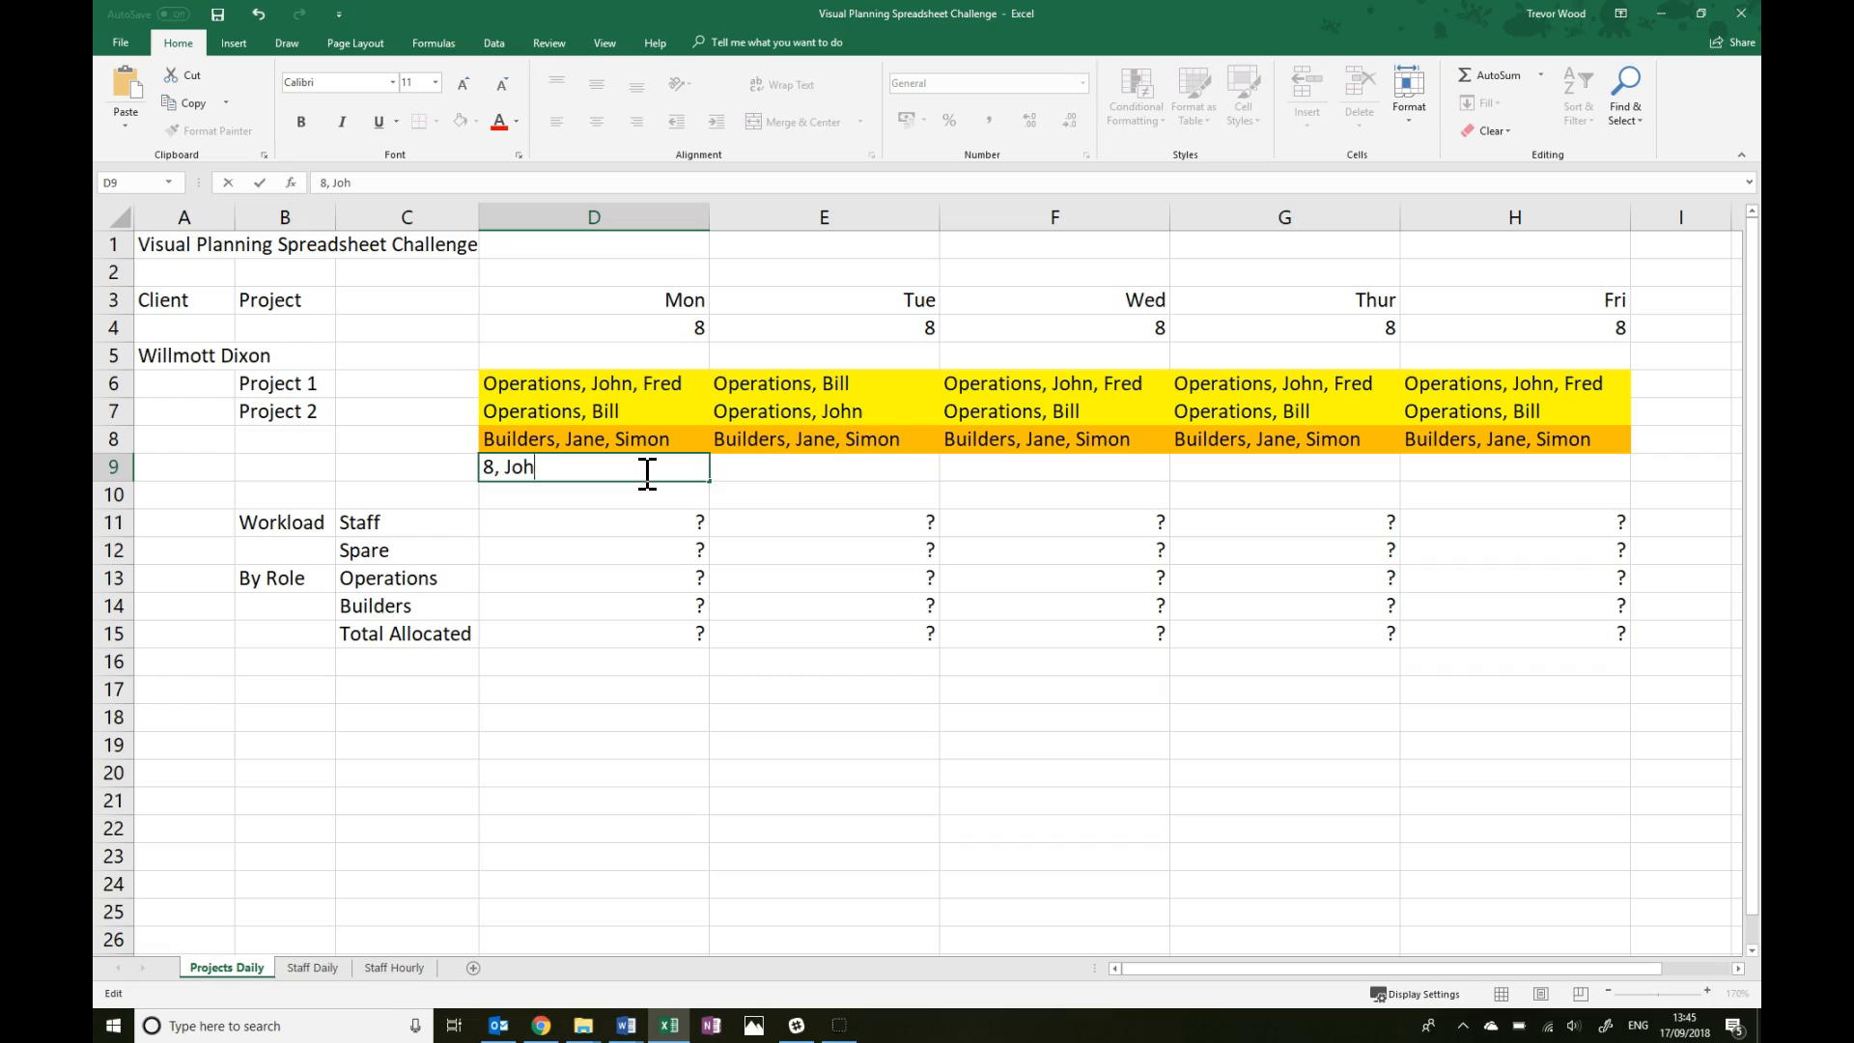
{"action": "key", "text": "Return"}
{"action": "left_click", "coordinate": [645, 714]}
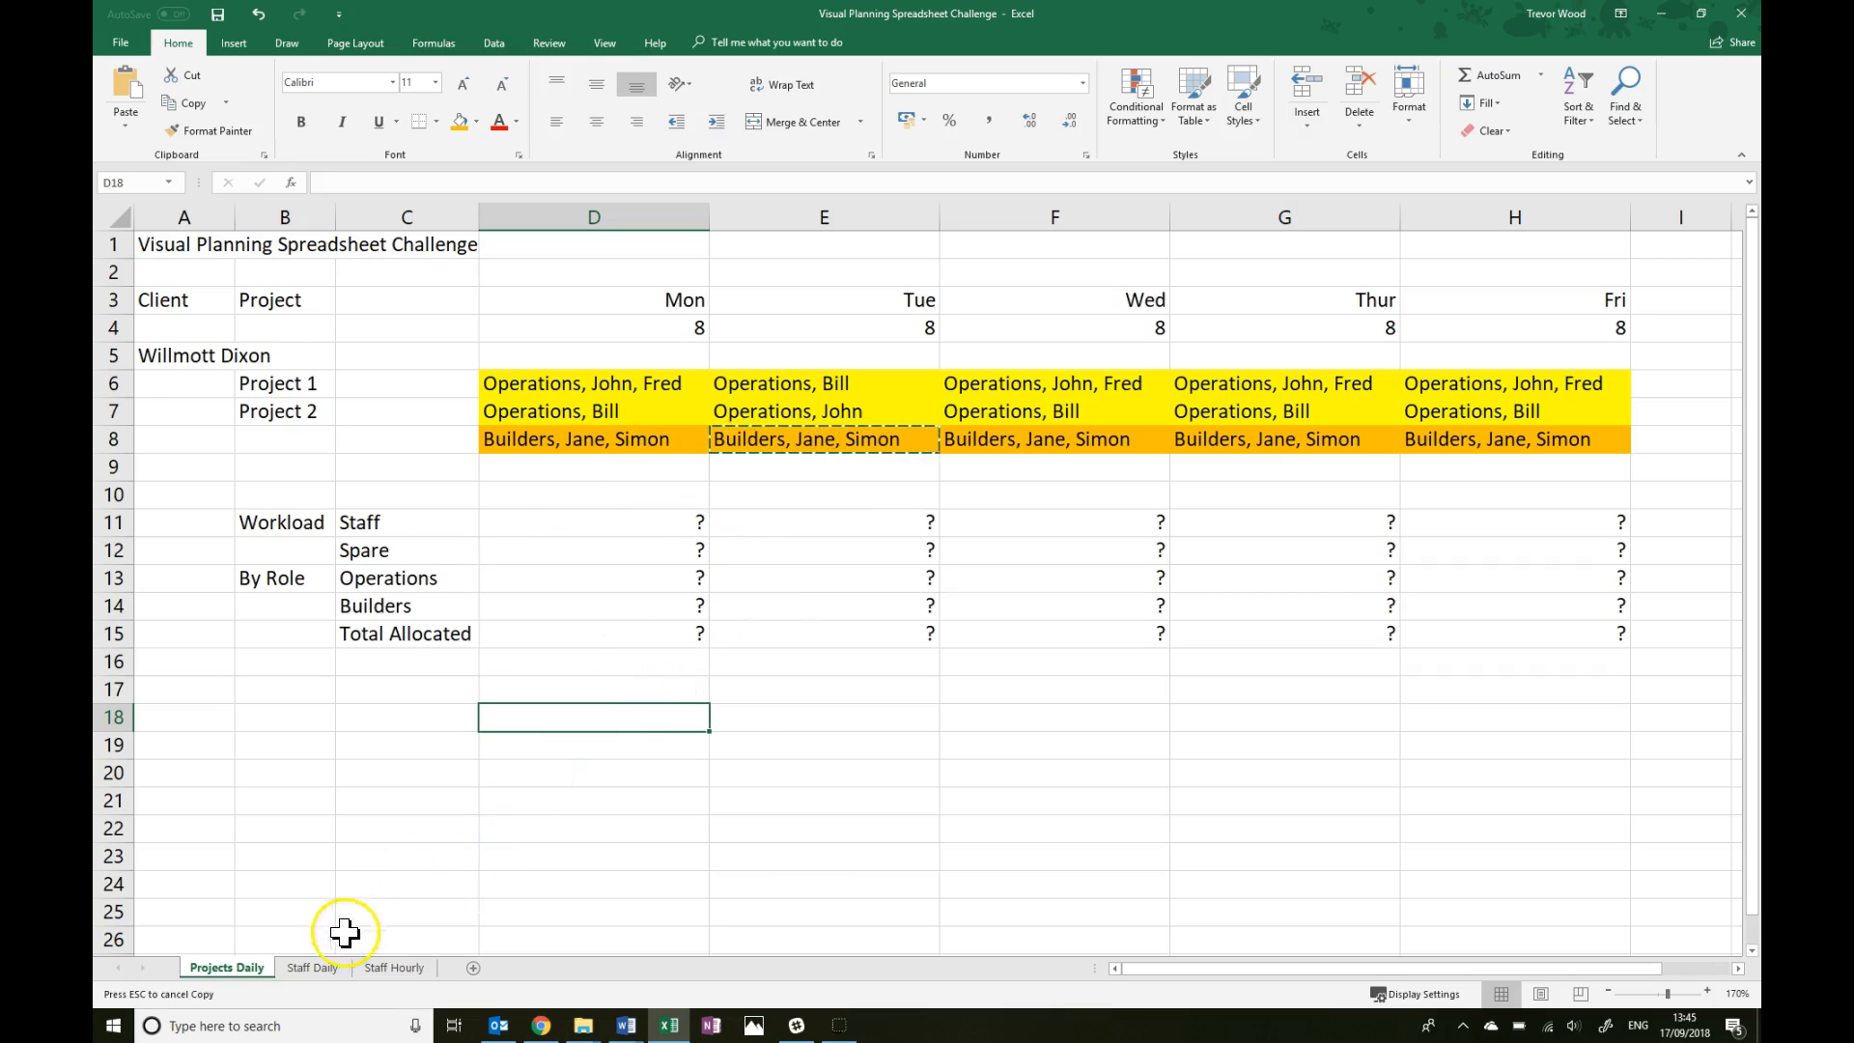
Step: View the Staff Daily sheet and examine its staff, roles, daily allocations and workload rows
{"action": "left_click", "coordinate": [299, 967]}
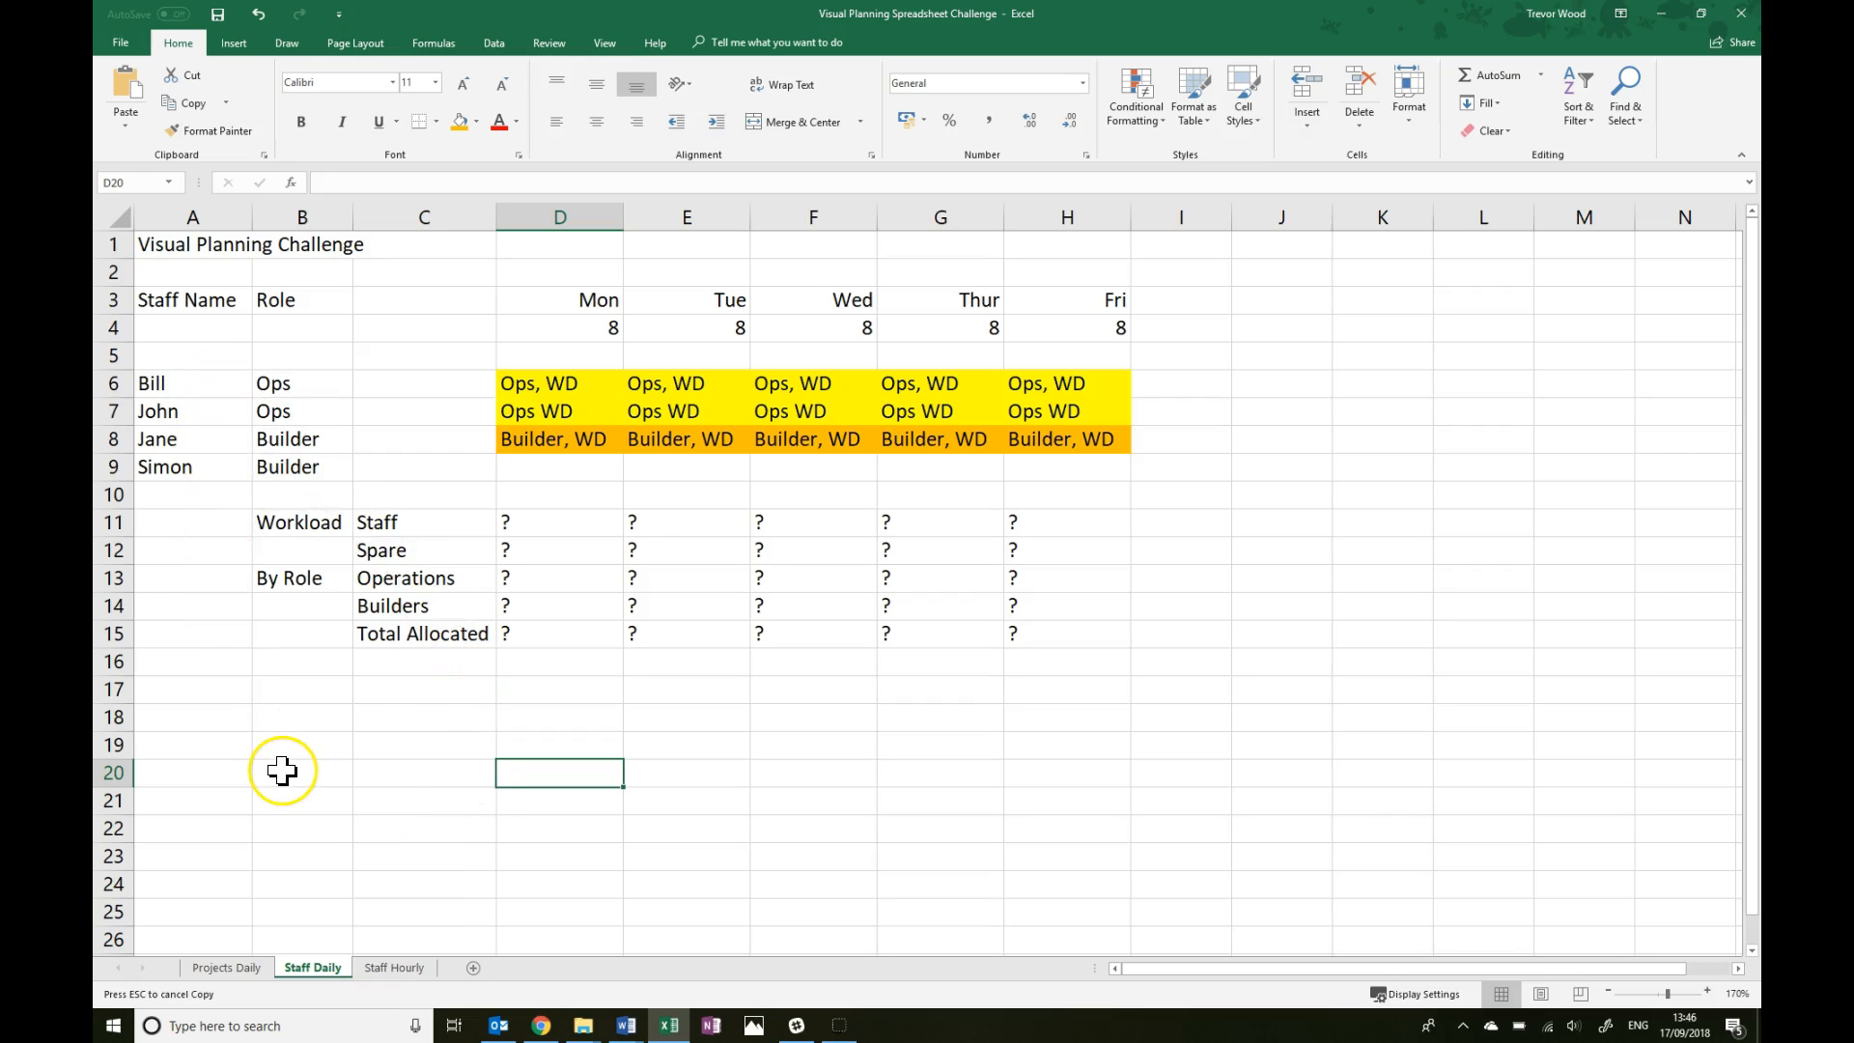
{"action": "scroll", "coordinate": [282, 769], "scroll_direction": "down", "scroll_amount": 3}
{"action": "scroll", "coordinate": [219, 557], "scroll_direction": "up", "scroll_amount": 4}
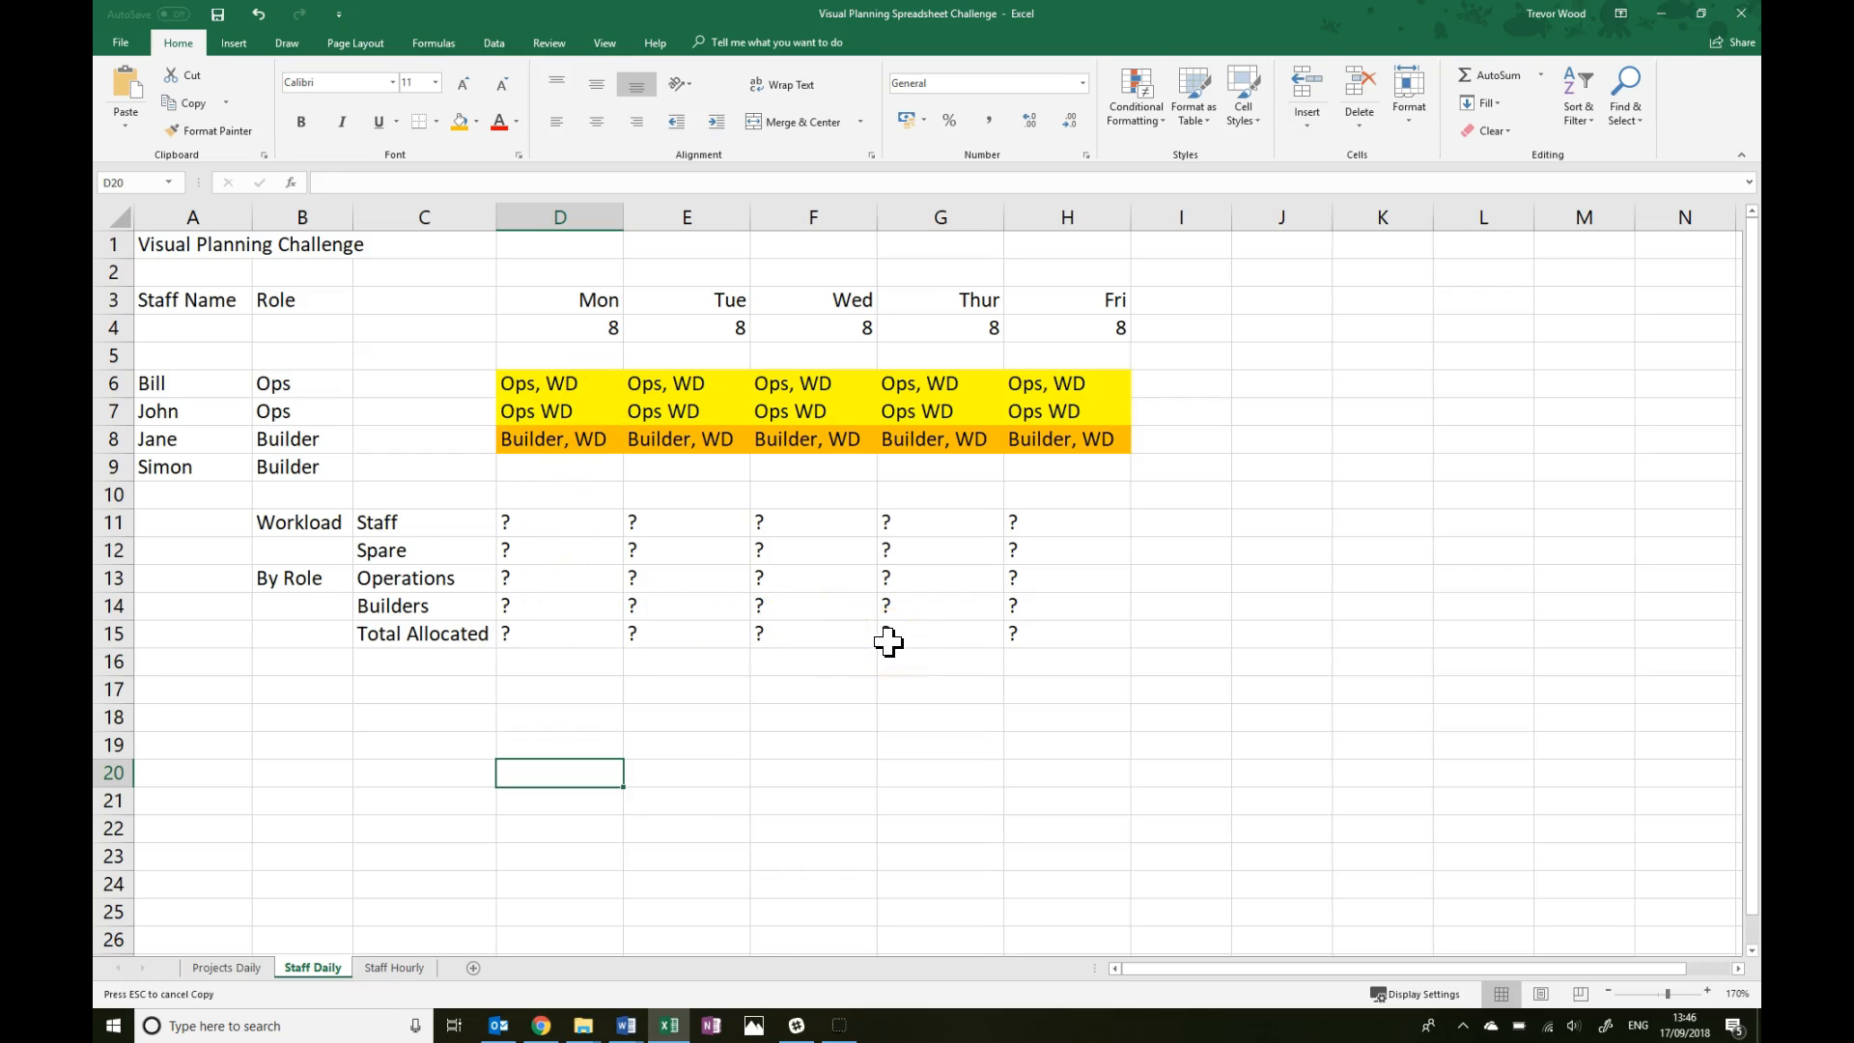
Step: On the Projects Daily sheet, insert an empty row above Project 2
{"action": "left_click", "coordinate": [220, 968]}
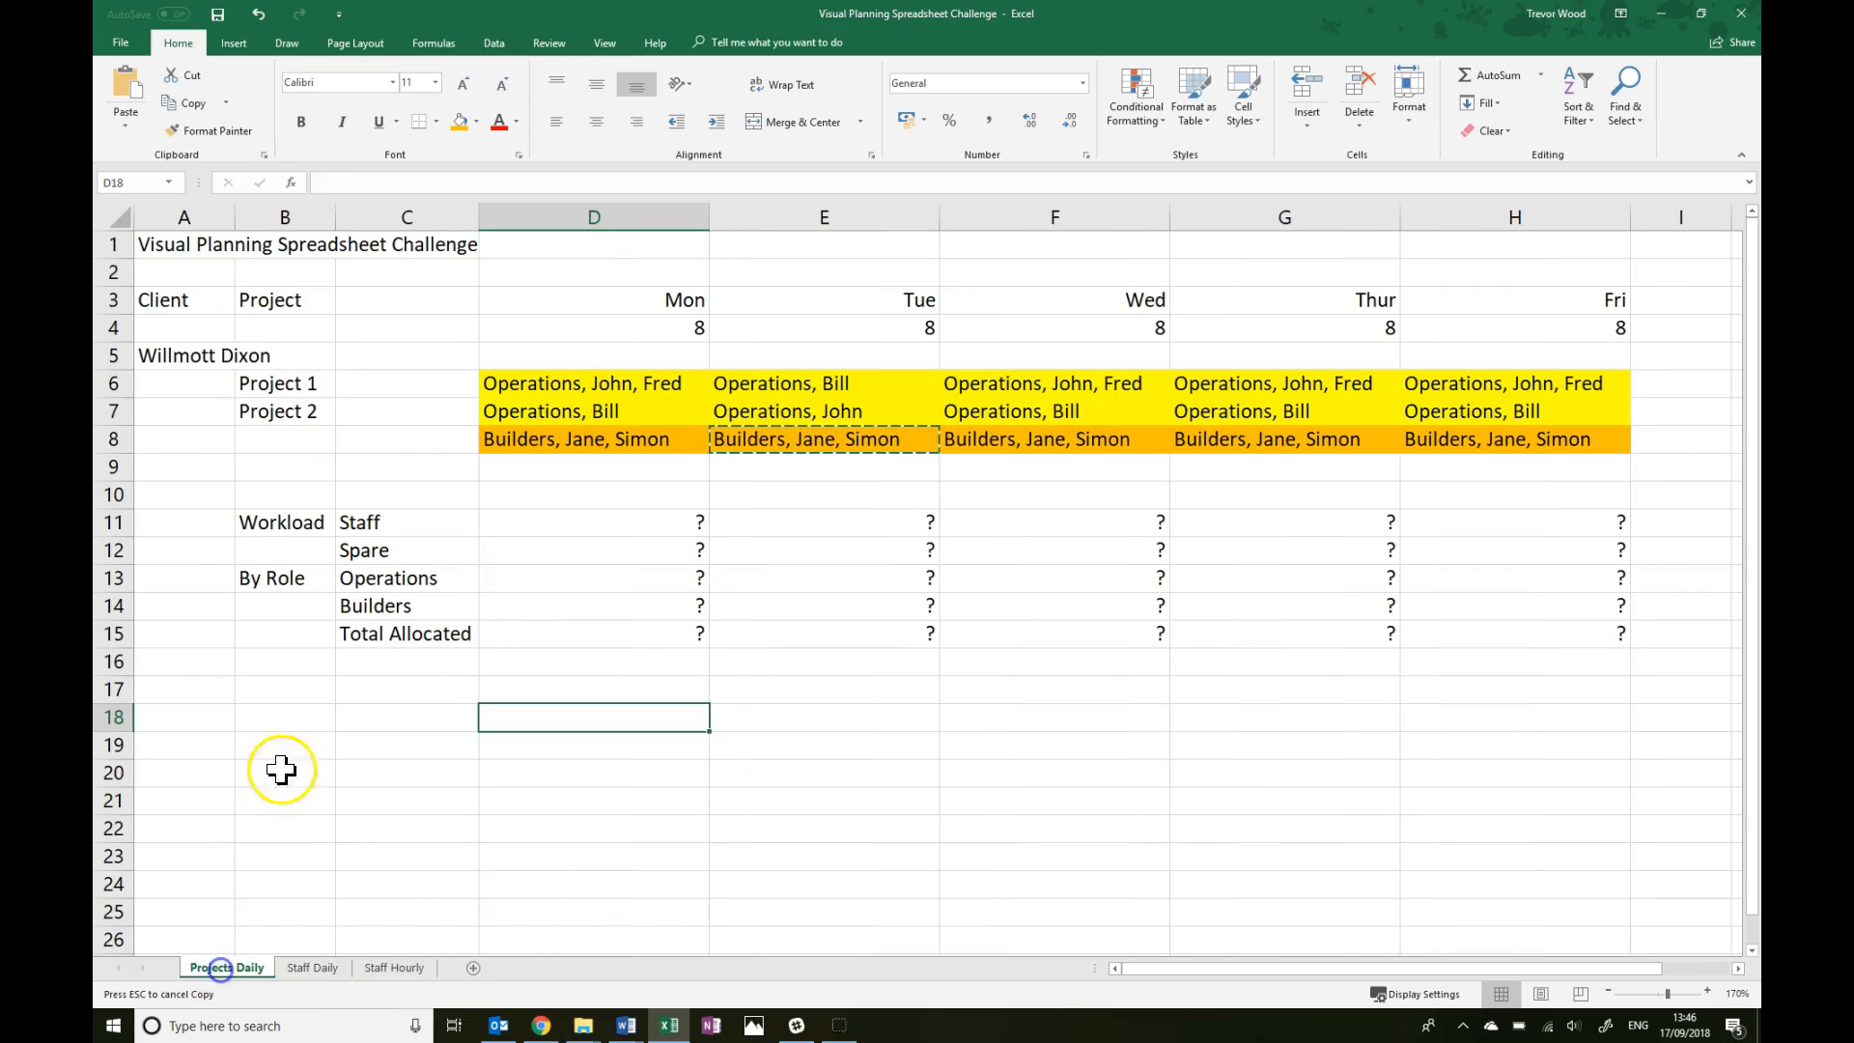
{"action": "left_click", "coordinate": [116, 411]}
{"action": "right_click", "coordinate": [117, 410]}
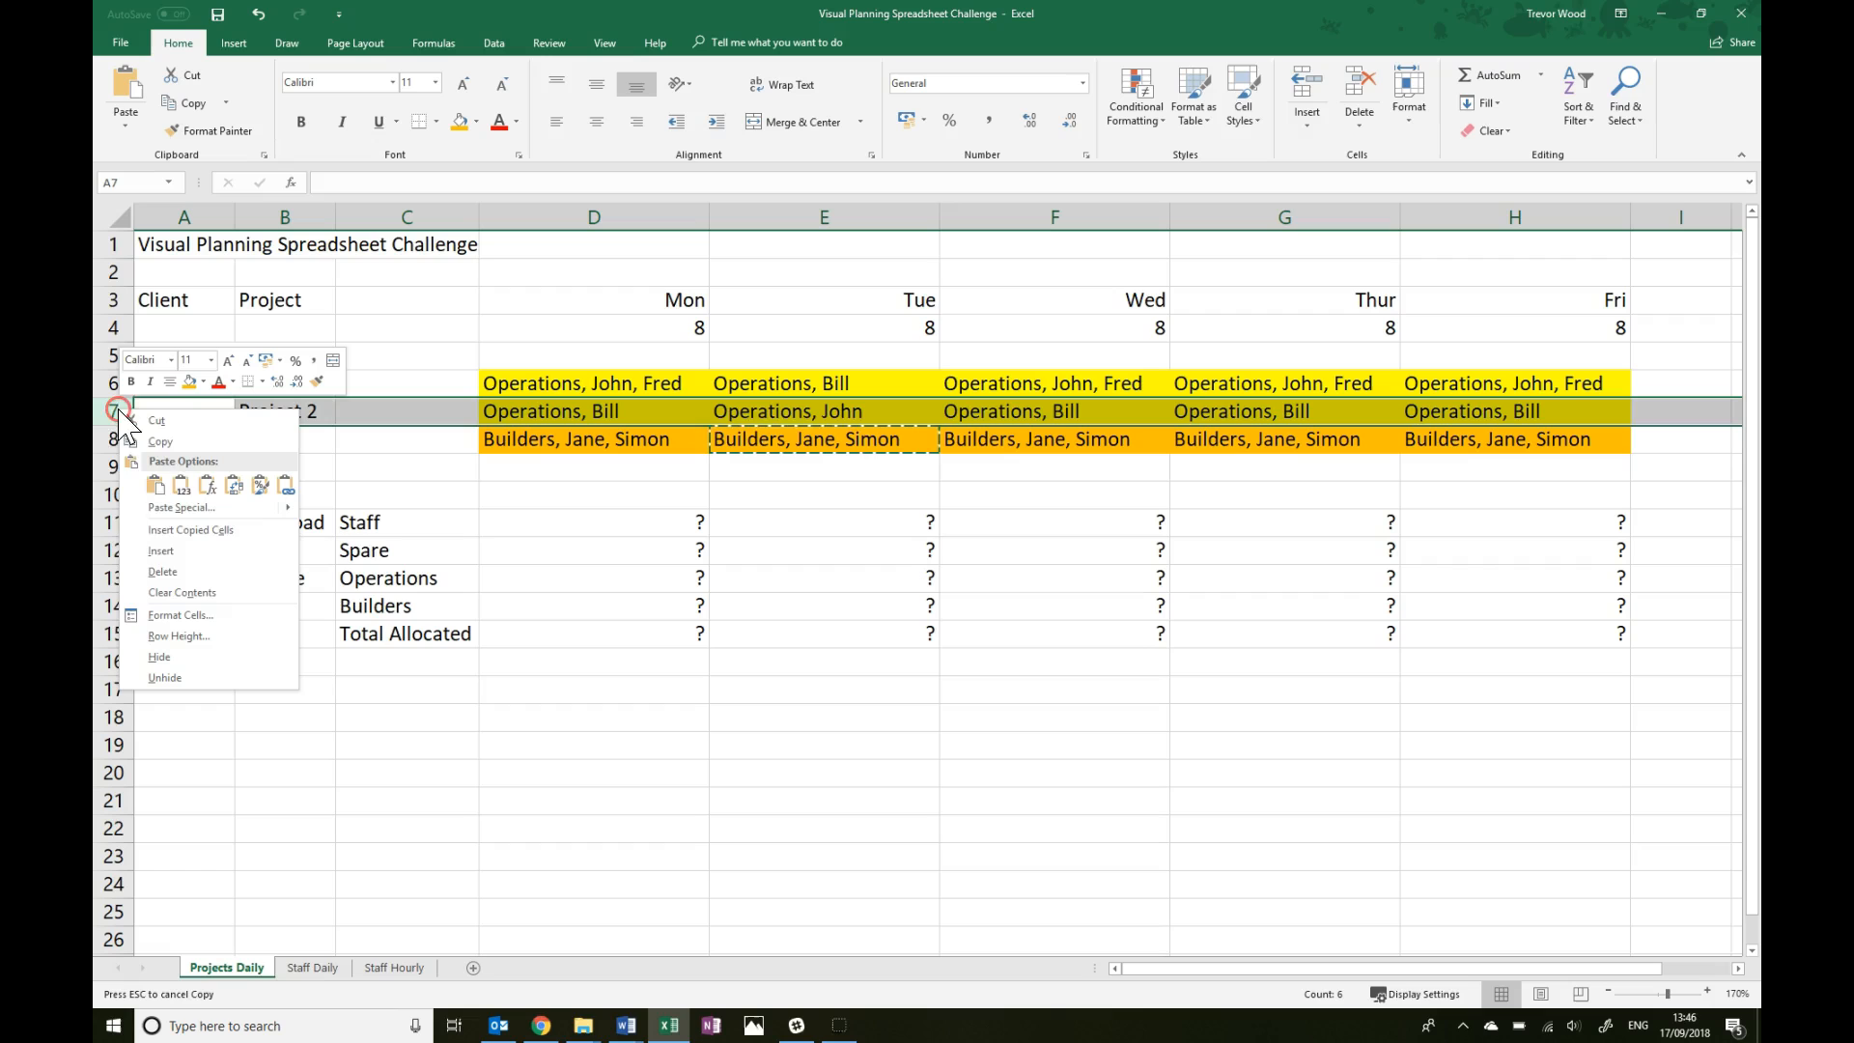
{"action": "left_click", "coordinate": [217, 551]}
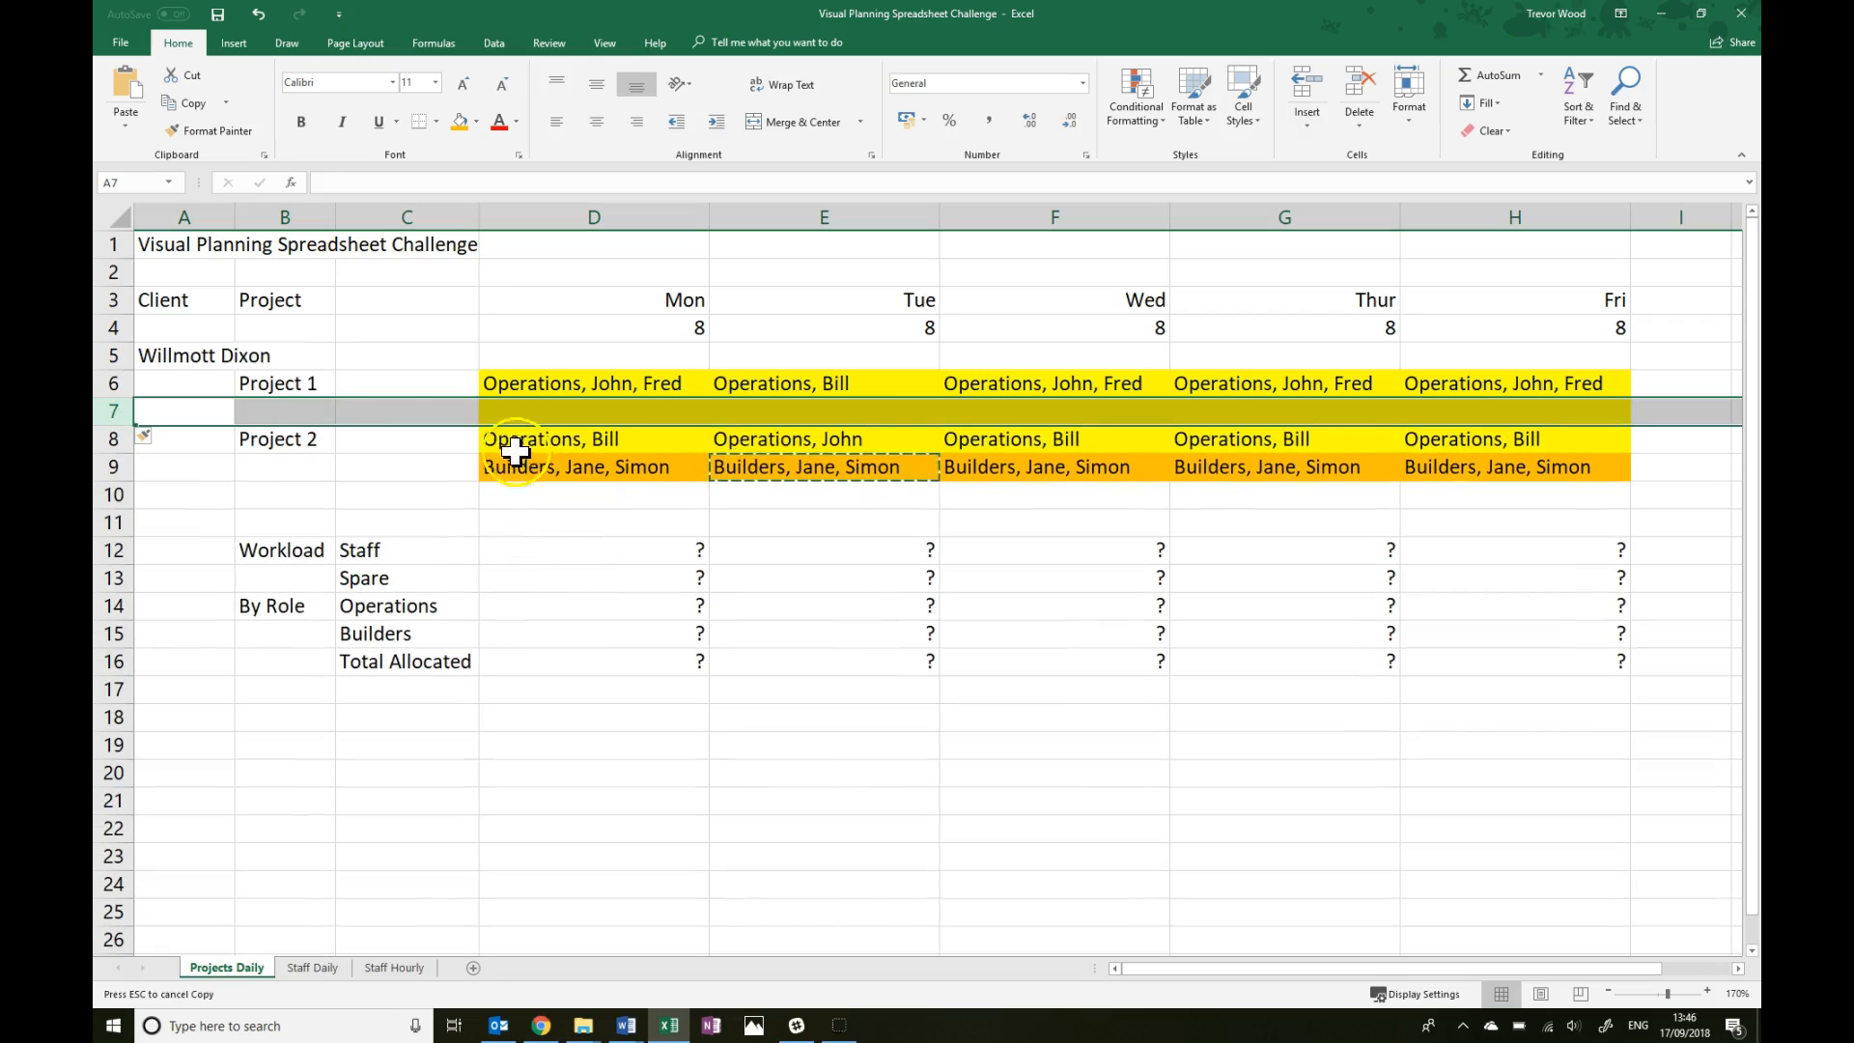
Step: Clear the yellow fill from the new row 7 by extending blank cell C7 across to column H
{"action": "left_click", "coordinate": [450, 418]}
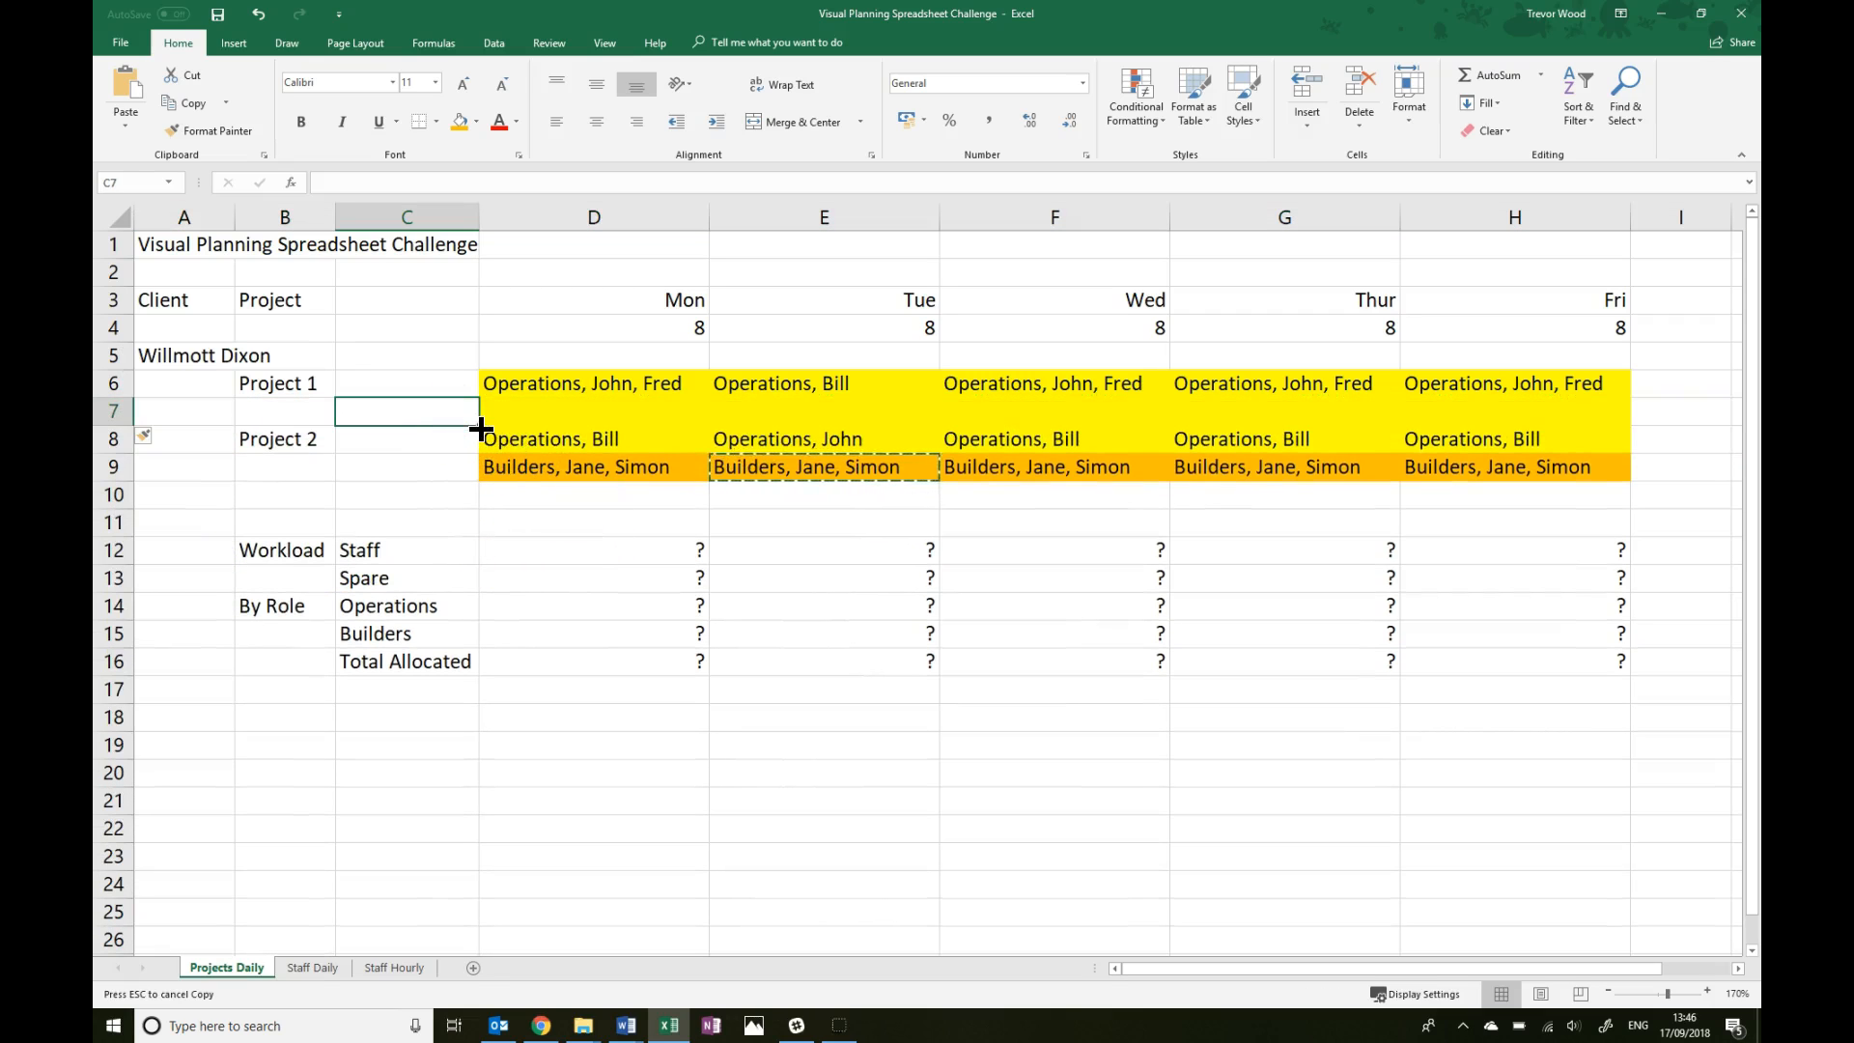
{"action": "left_click_drag", "start_coordinate": [480, 428], "coordinate": [1617, 425]}
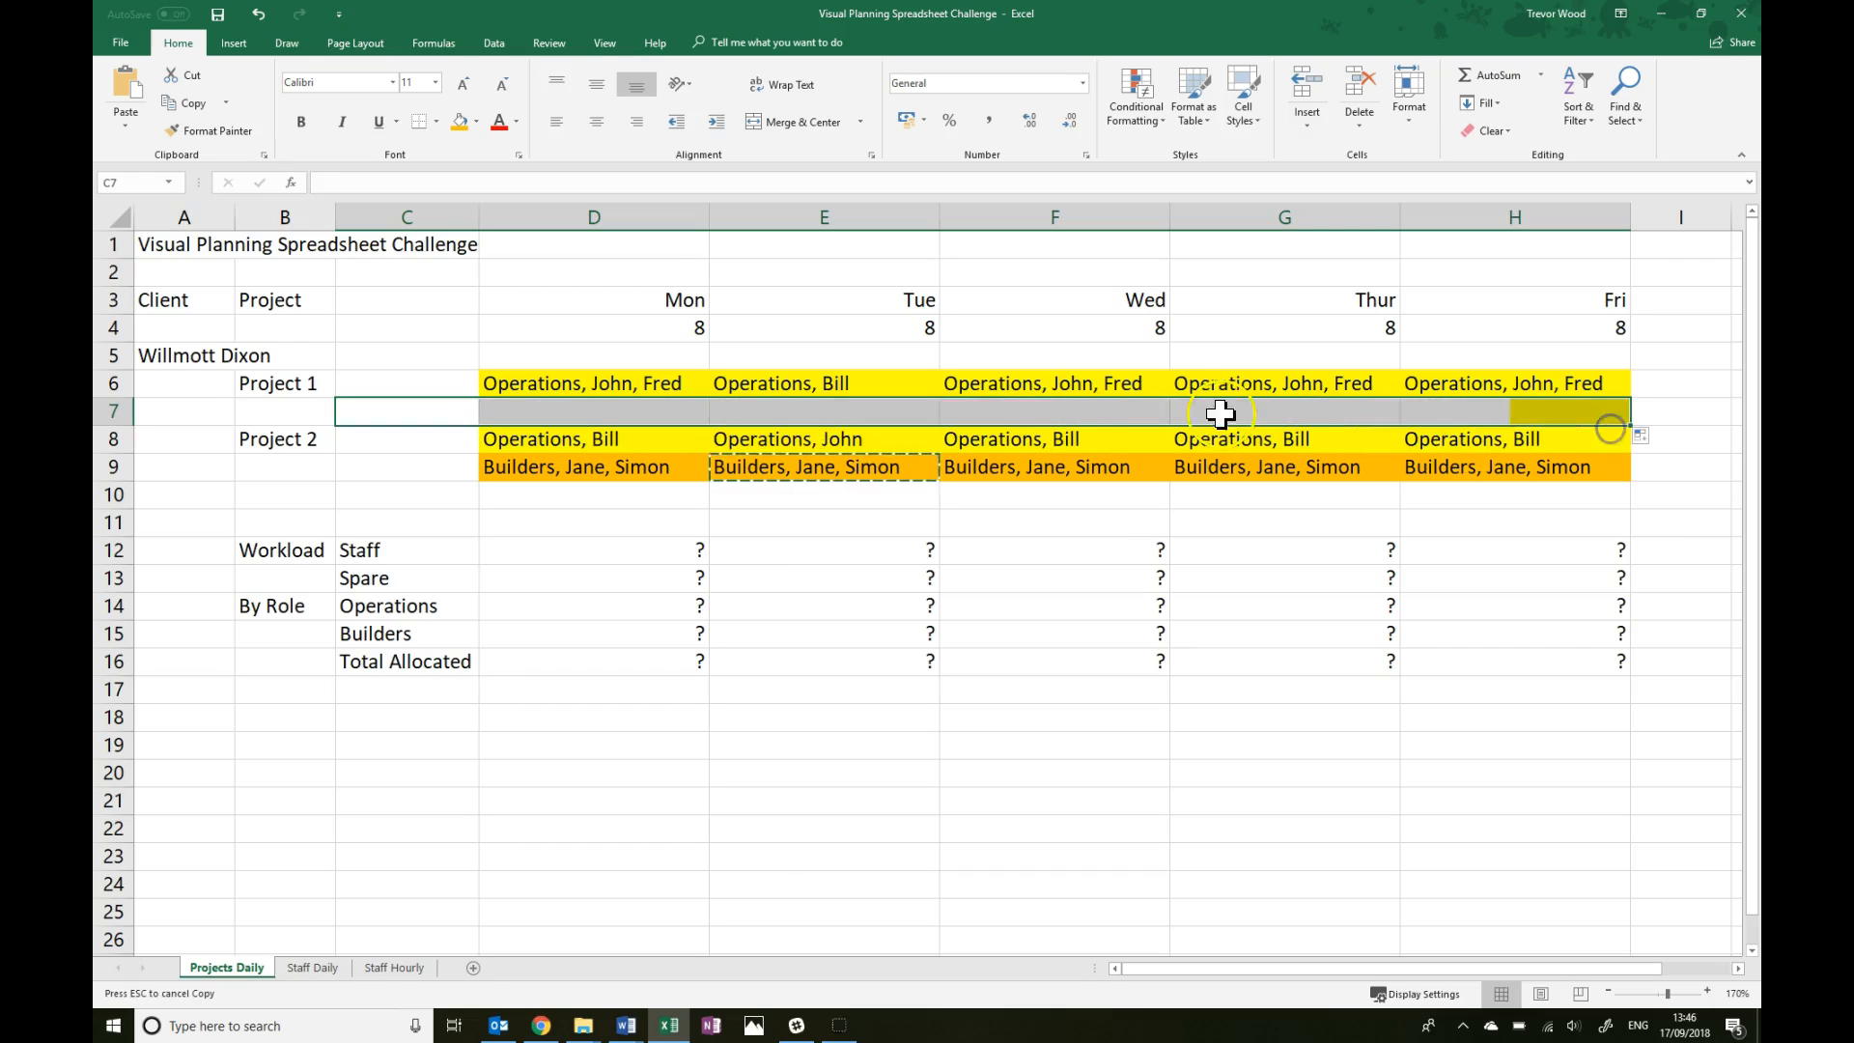
{"action": "left_click", "coordinate": [784, 522]}
Step: Copy Tuesday's builder allocation from E9 to E7 under Project 1, keeping only the first builder's name in the copy
{"action": "left_click", "coordinate": [825, 473]}
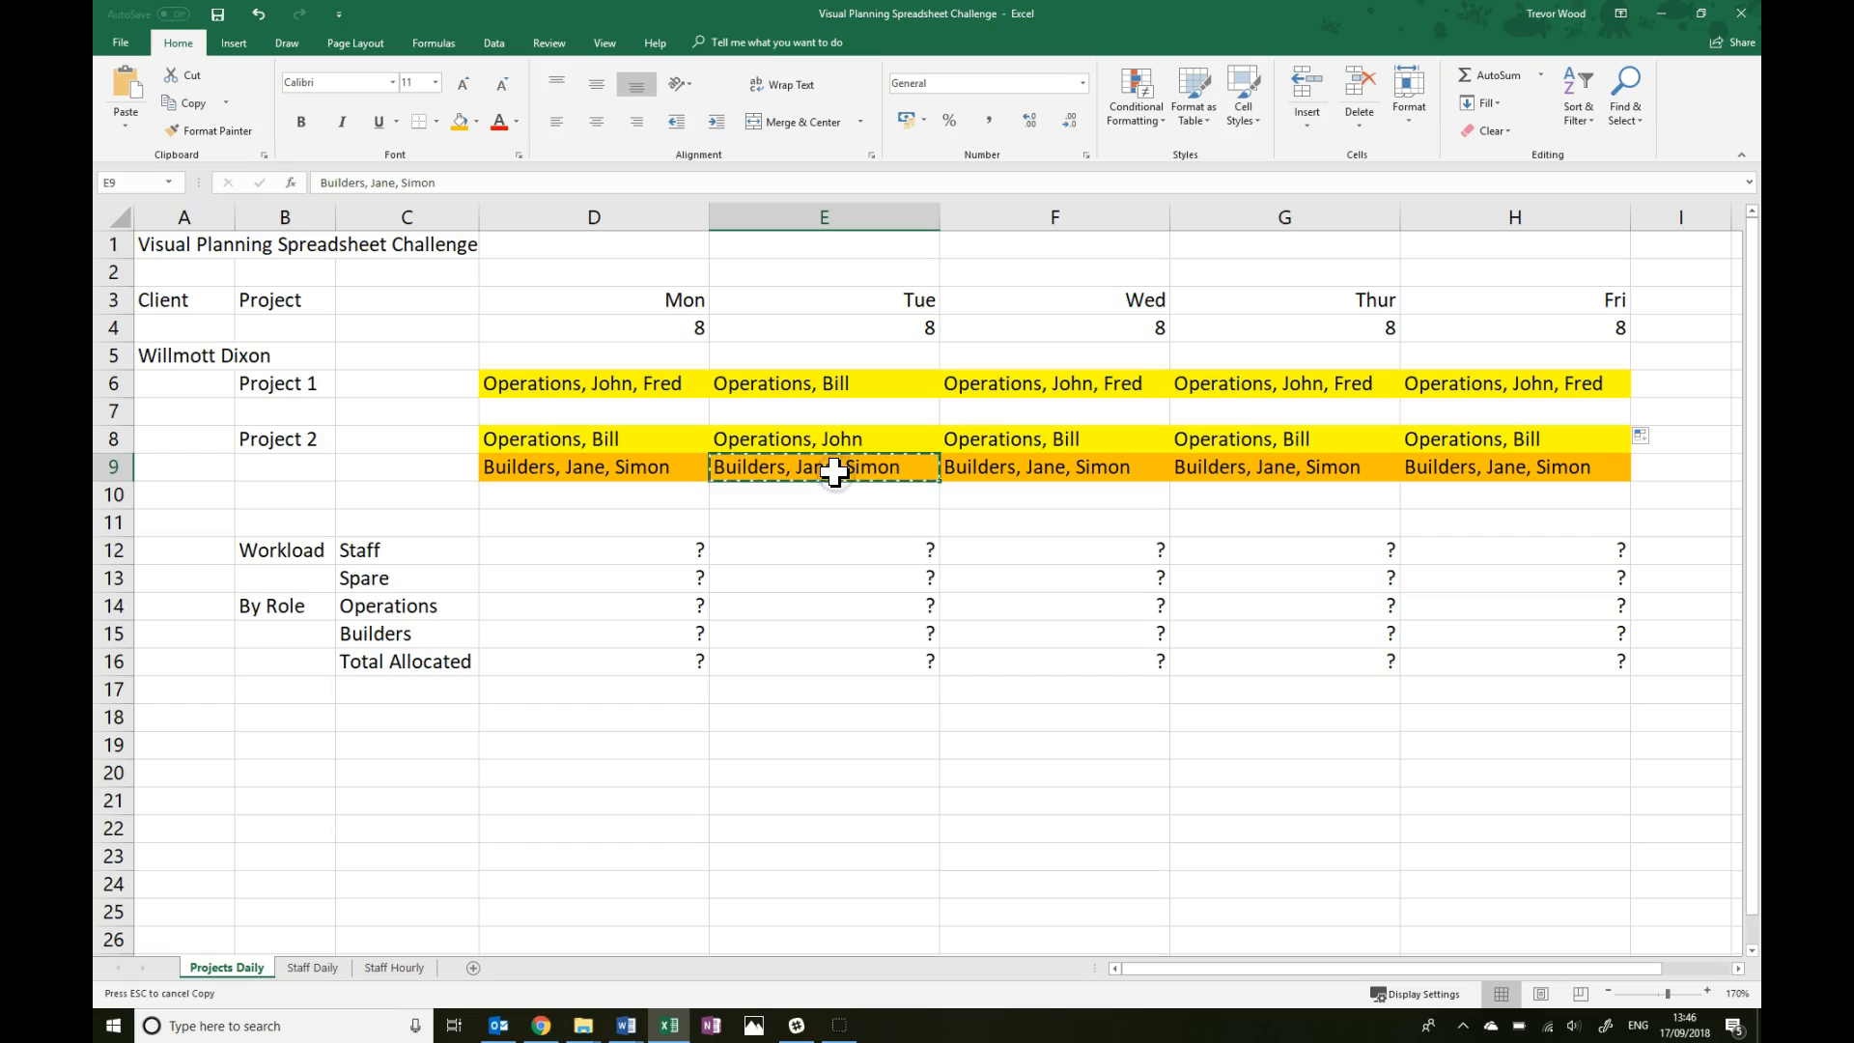
{"action": "left_click", "coordinate": [857, 414]}
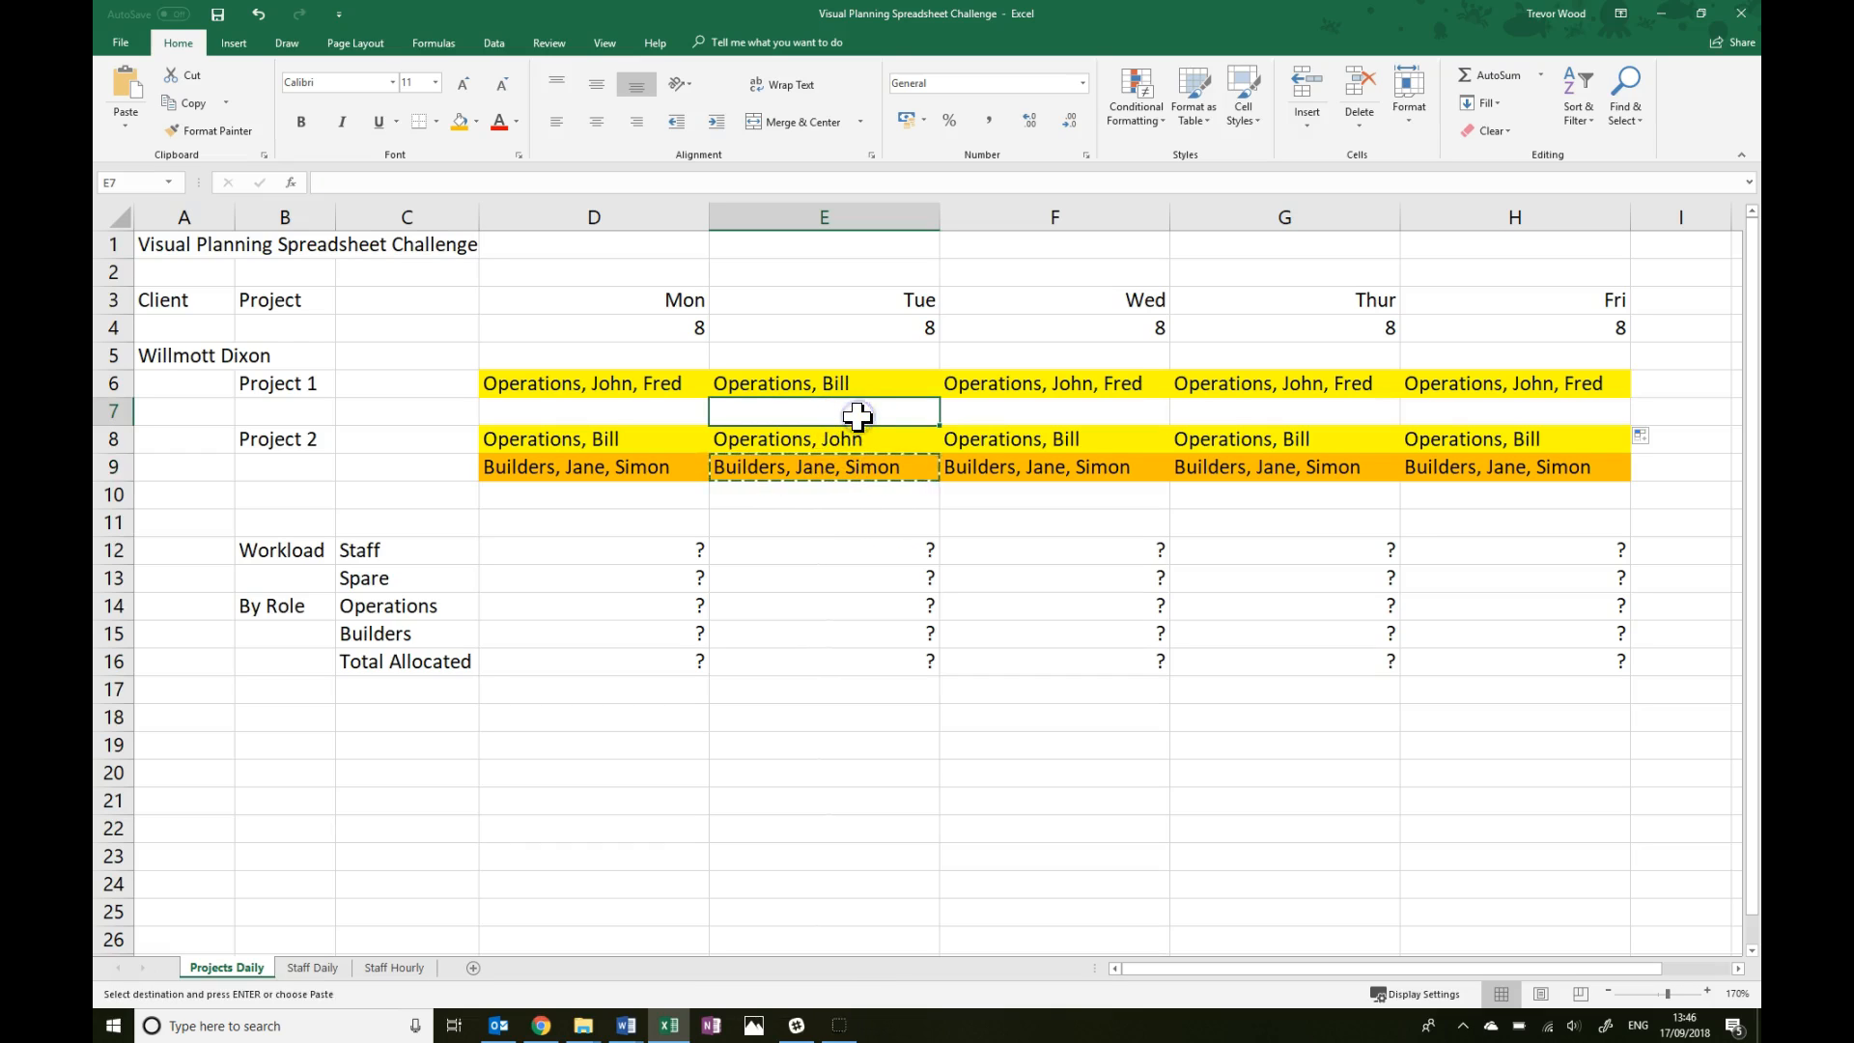
{"action": "type", "text": "Builders, Jane, Simon"}
{"action": "left_click", "coordinate": [527, 183]}
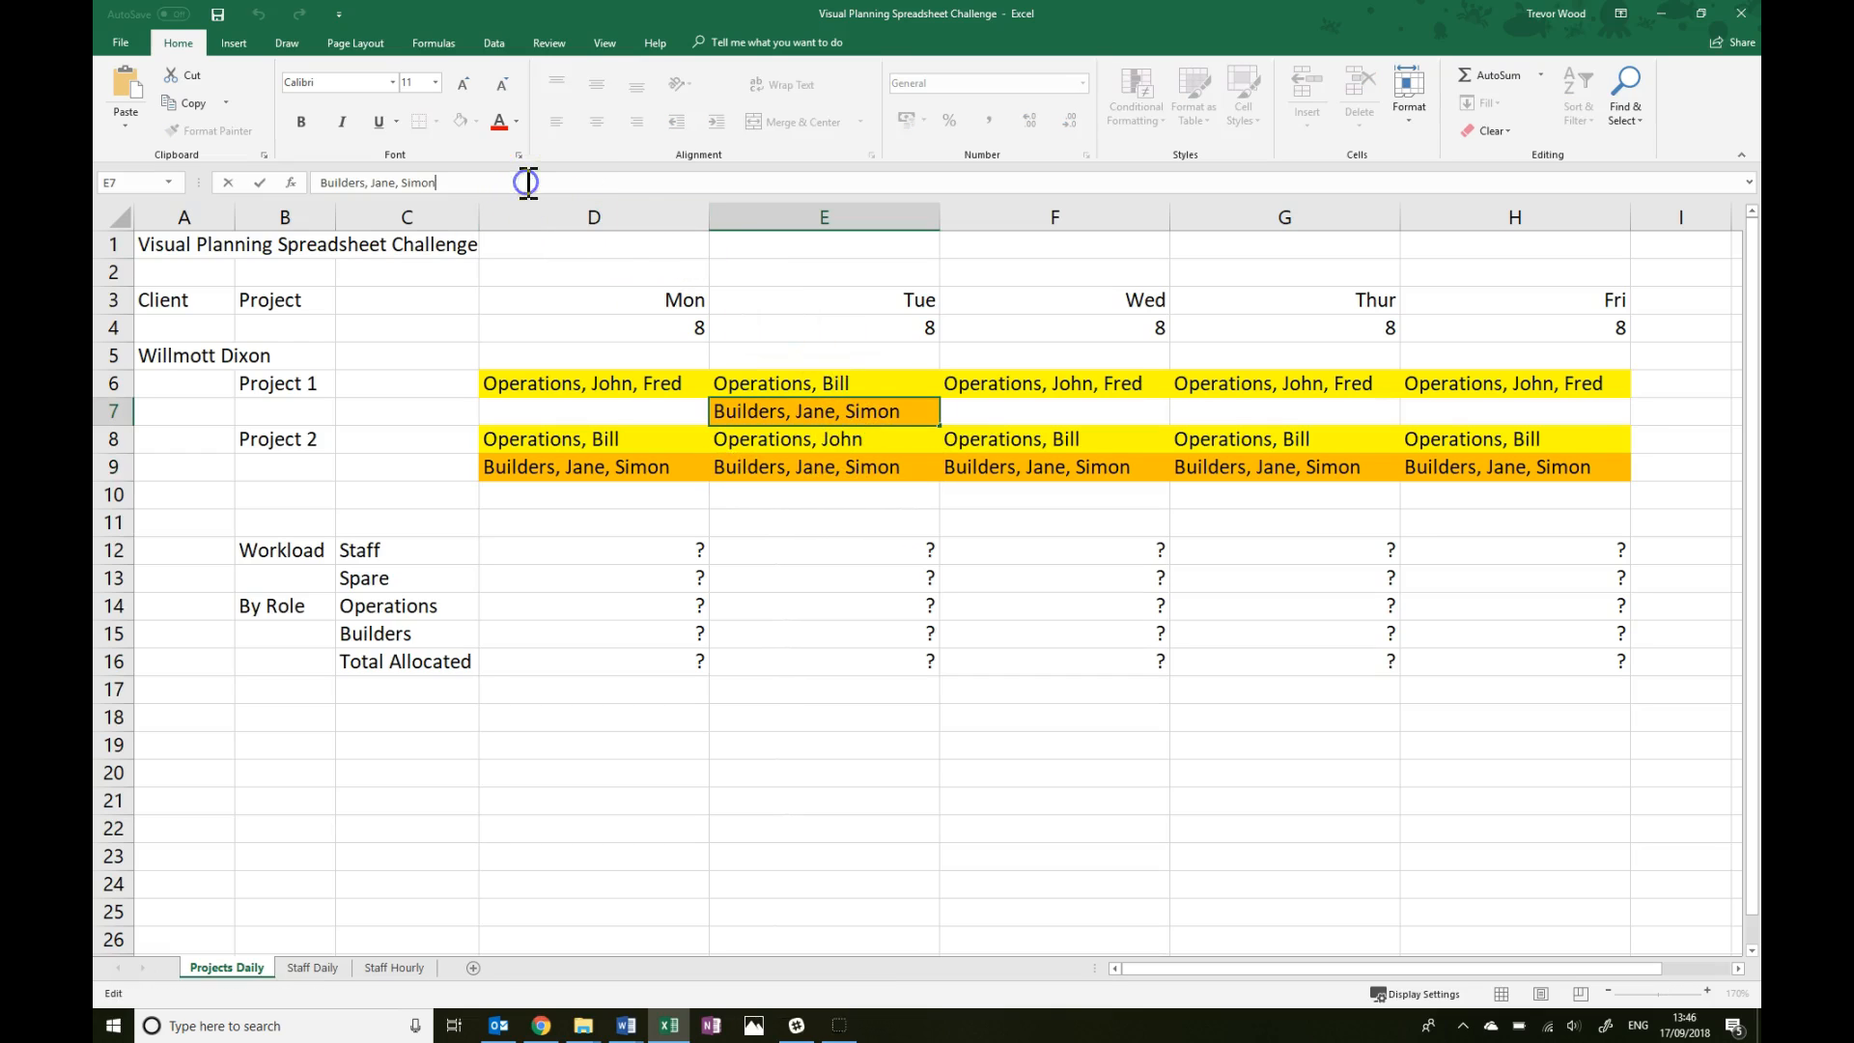
{"action": "key", "text": "BackSpace"}
{"action": "key", "text": "BackSpace"}
{"action": "key", "text": "BackSpace"}
{"action": "key", "text": "BackSpace"}
{"action": "key", "text": "BackSpace"}
{"action": "key", "text": "Return"}
Step: Remove the first builder's name from Tuesday's Project 2 allocation in E9, leaving only the second builder
{"action": "left_click", "coordinate": [737, 466]}
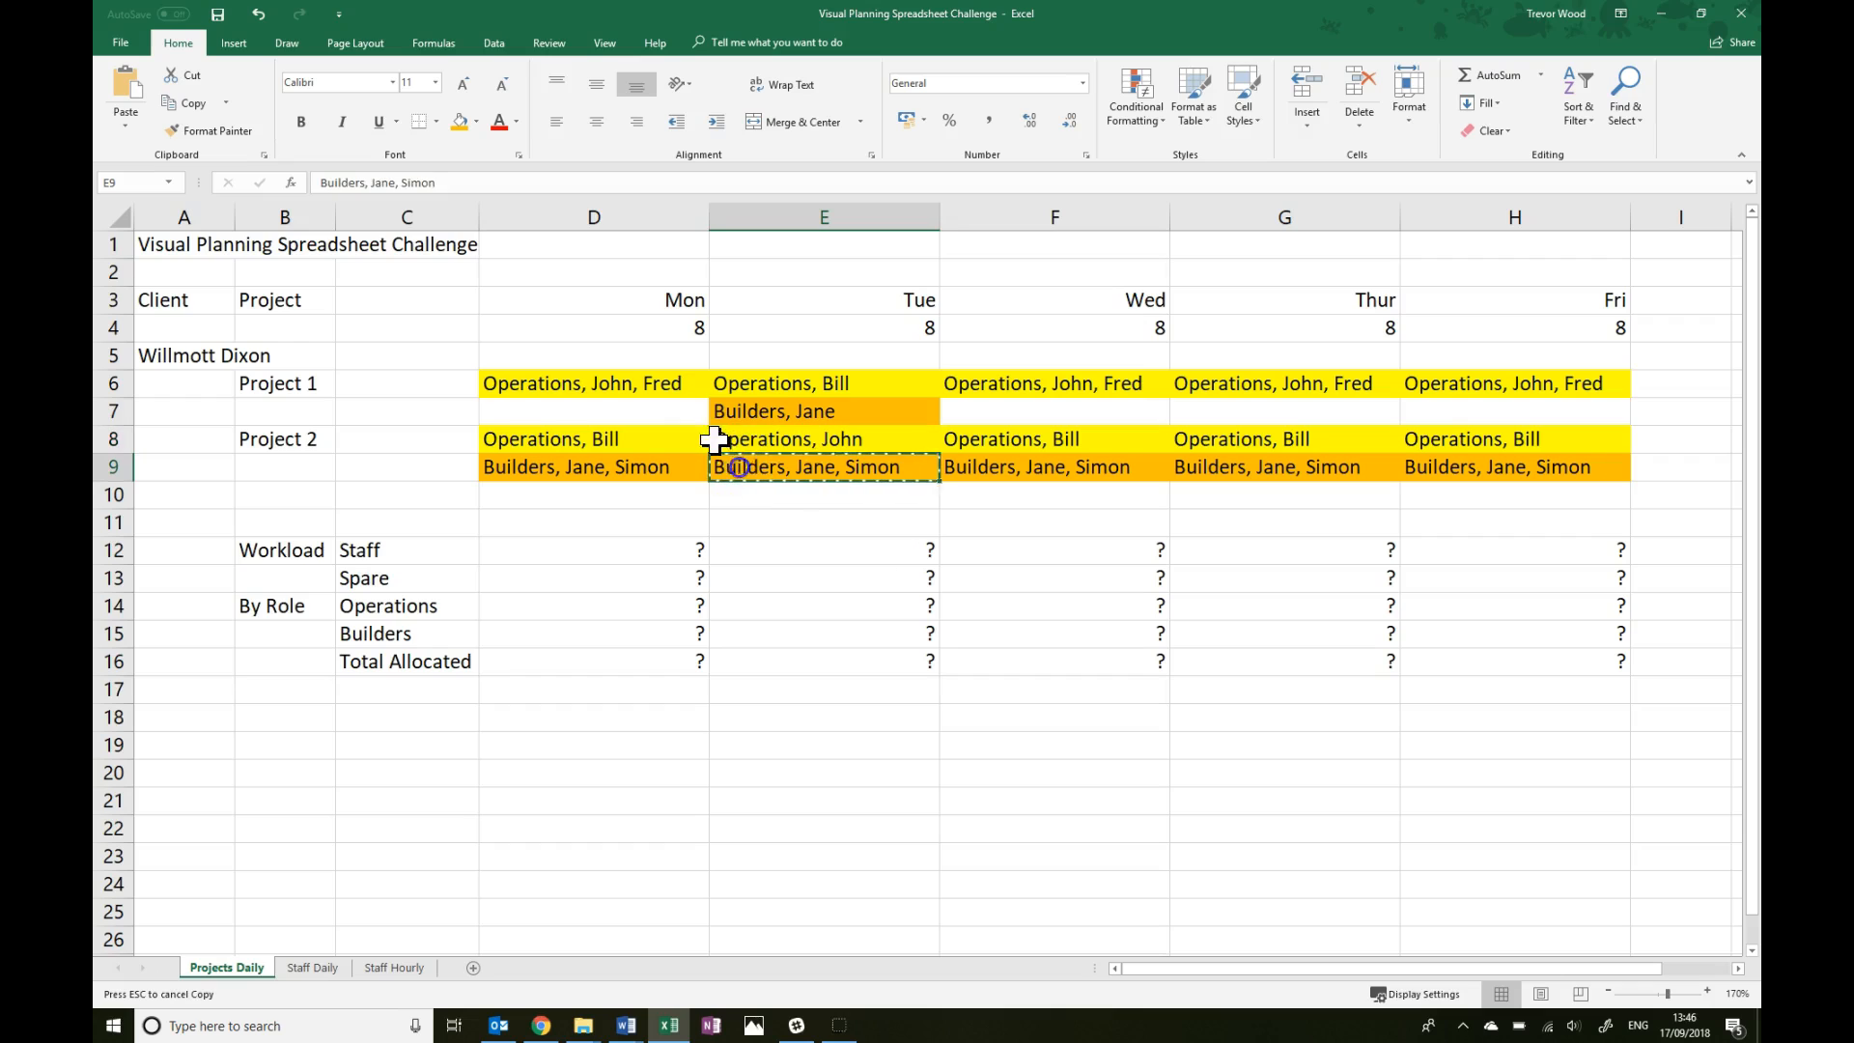
{"action": "left_click", "coordinate": [404, 182]}
{"action": "key", "text": "BackSpace"}
{"action": "key", "text": "BackSpace"}
{"action": "key", "text": "BackSpace"}
{"action": "key", "text": "BackSpace"}
{"action": "key", "text": "BackSpace"}
{"action": "key", "text": "BackSpace"}
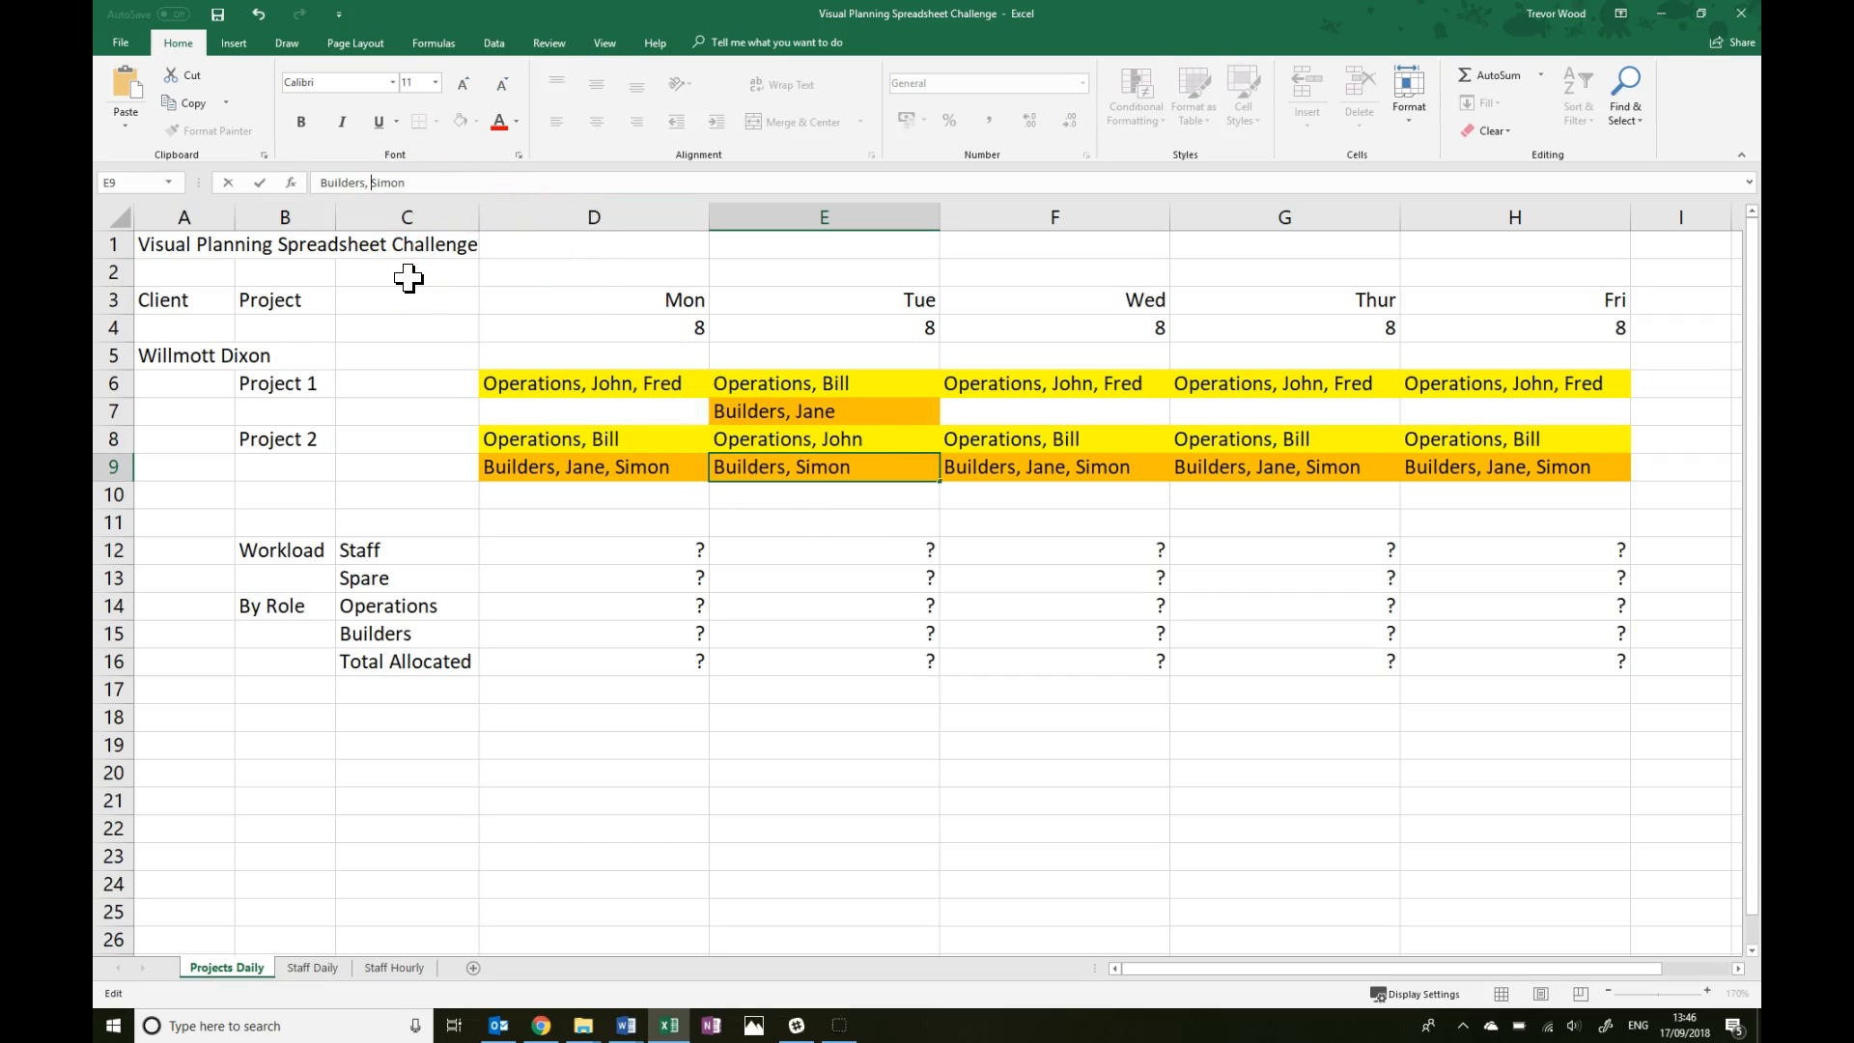
{"action": "key", "text": "ctrl+Return"}
{"action": "key", "text": "ctrl+c"}
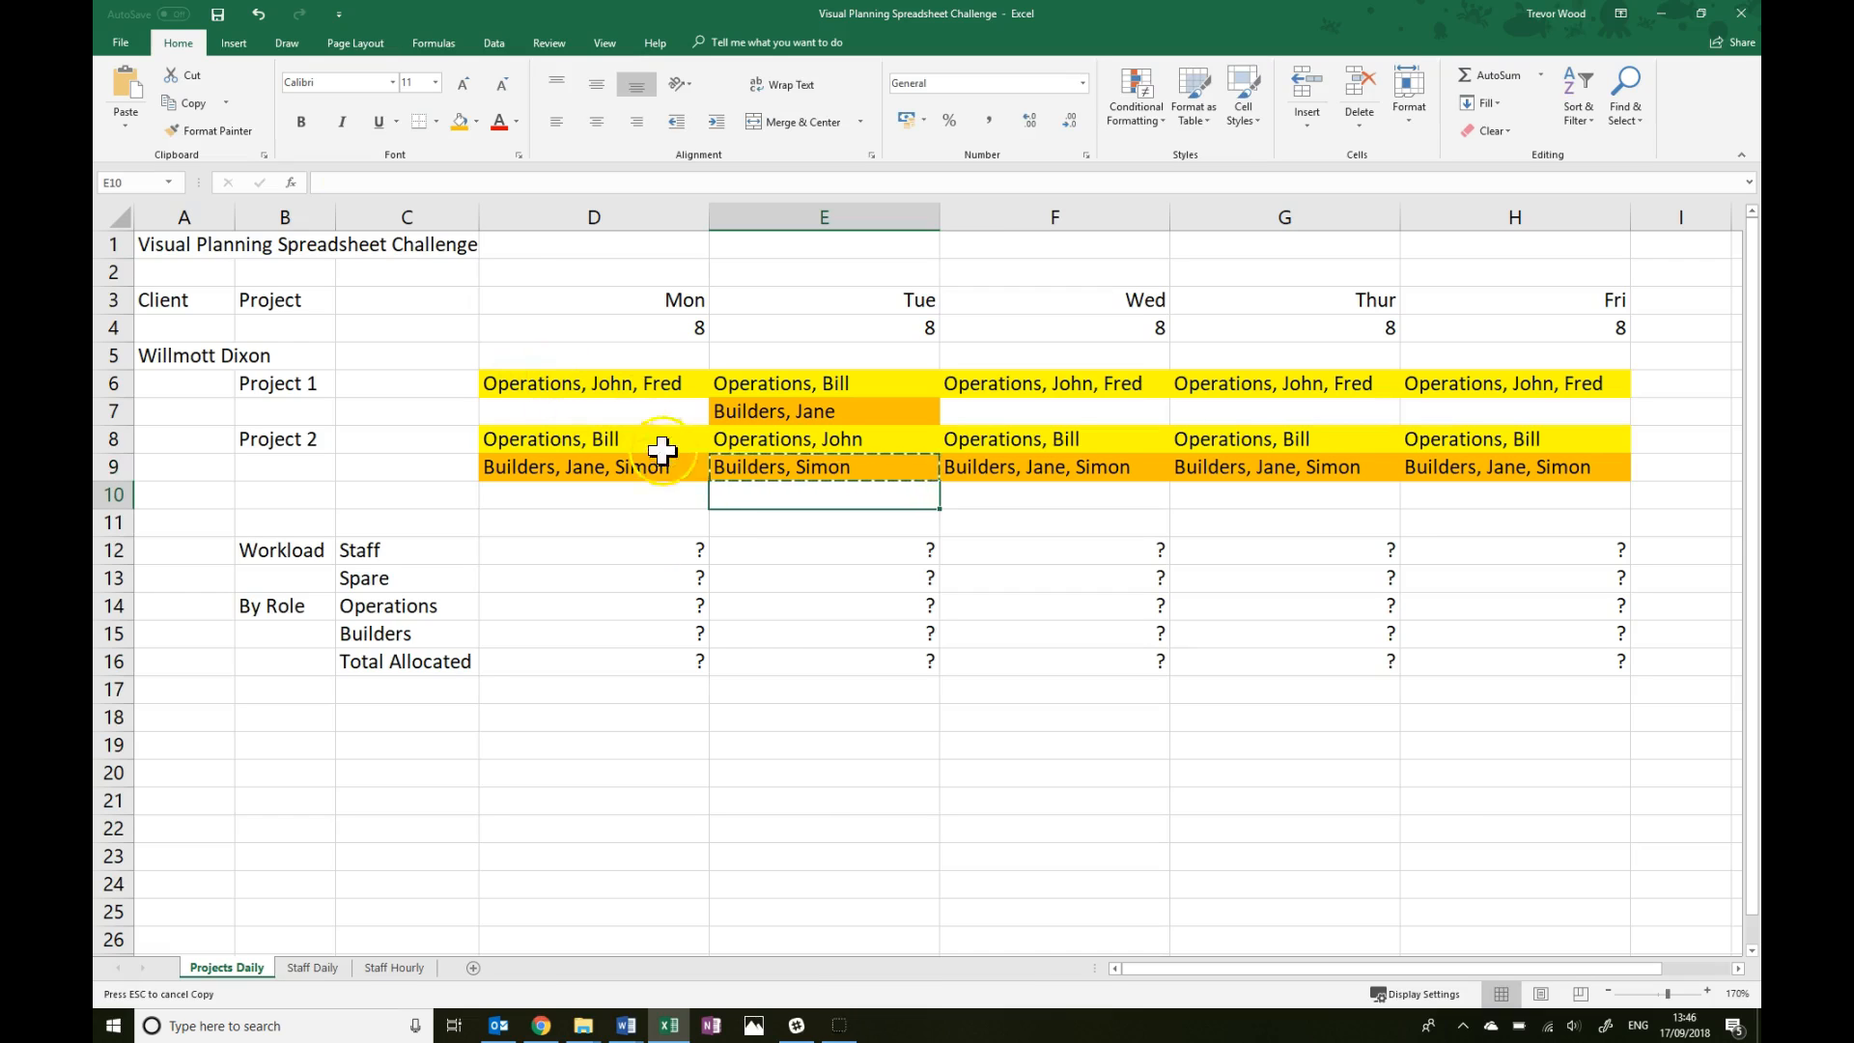
Step: View the Staff Daily sheet and the Staff Hourly sheet to compare their daily and hourly staff layouts
{"action": "left_click", "coordinate": [741, 645]}
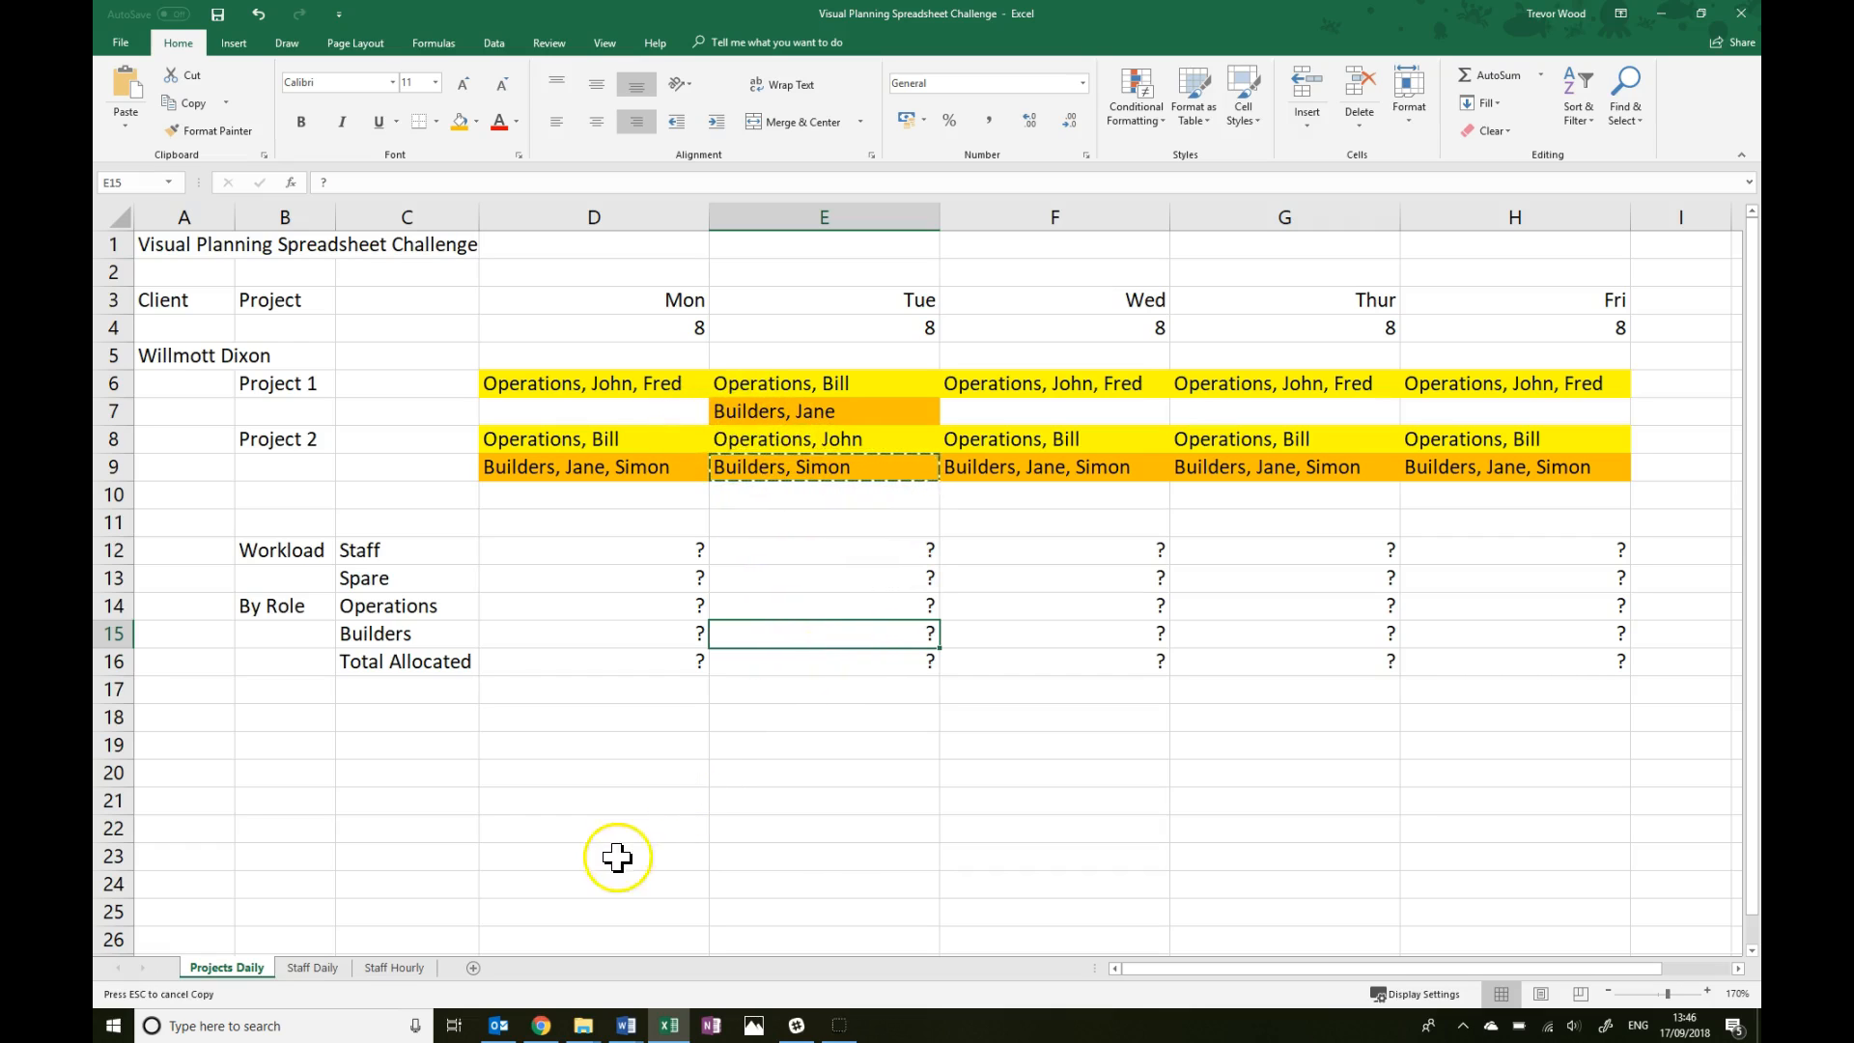
{"action": "left_click", "coordinate": [319, 967]}
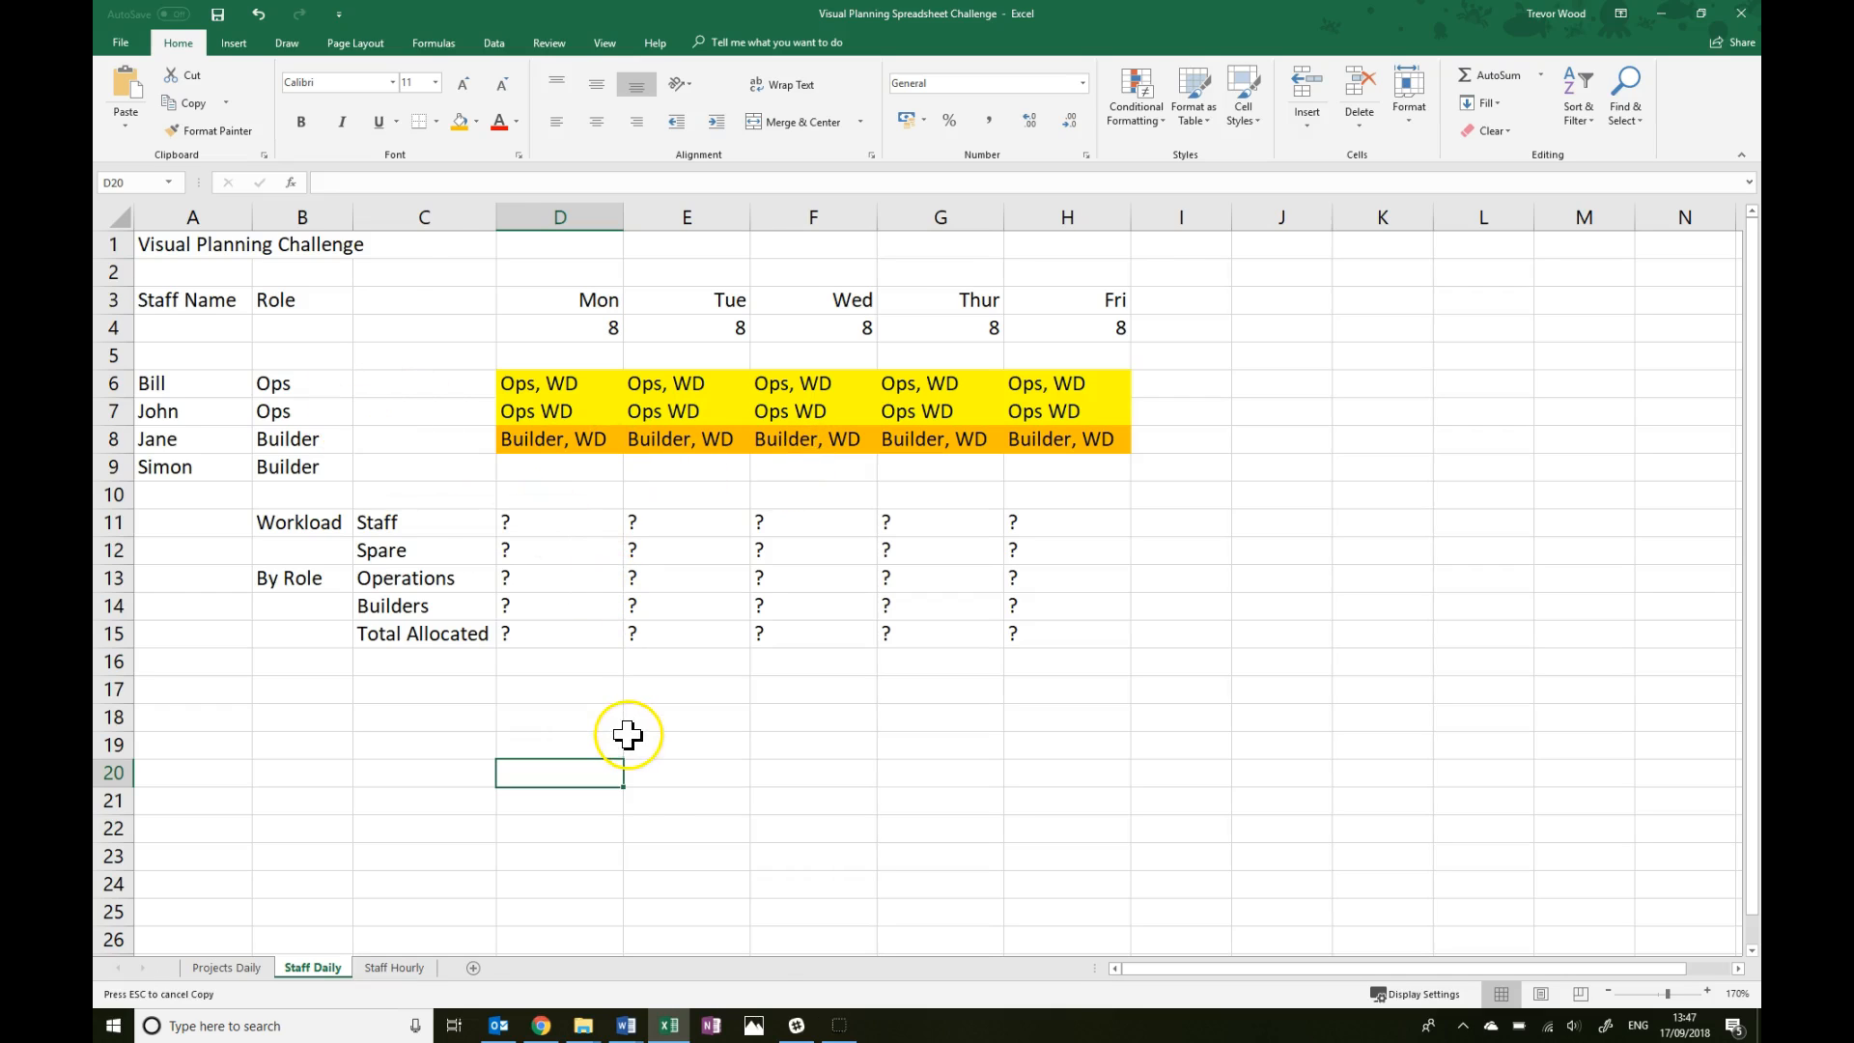
{"action": "left_click", "coordinate": [403, 968]}
{"action": "left_click", "coordinate": [402, 968]}
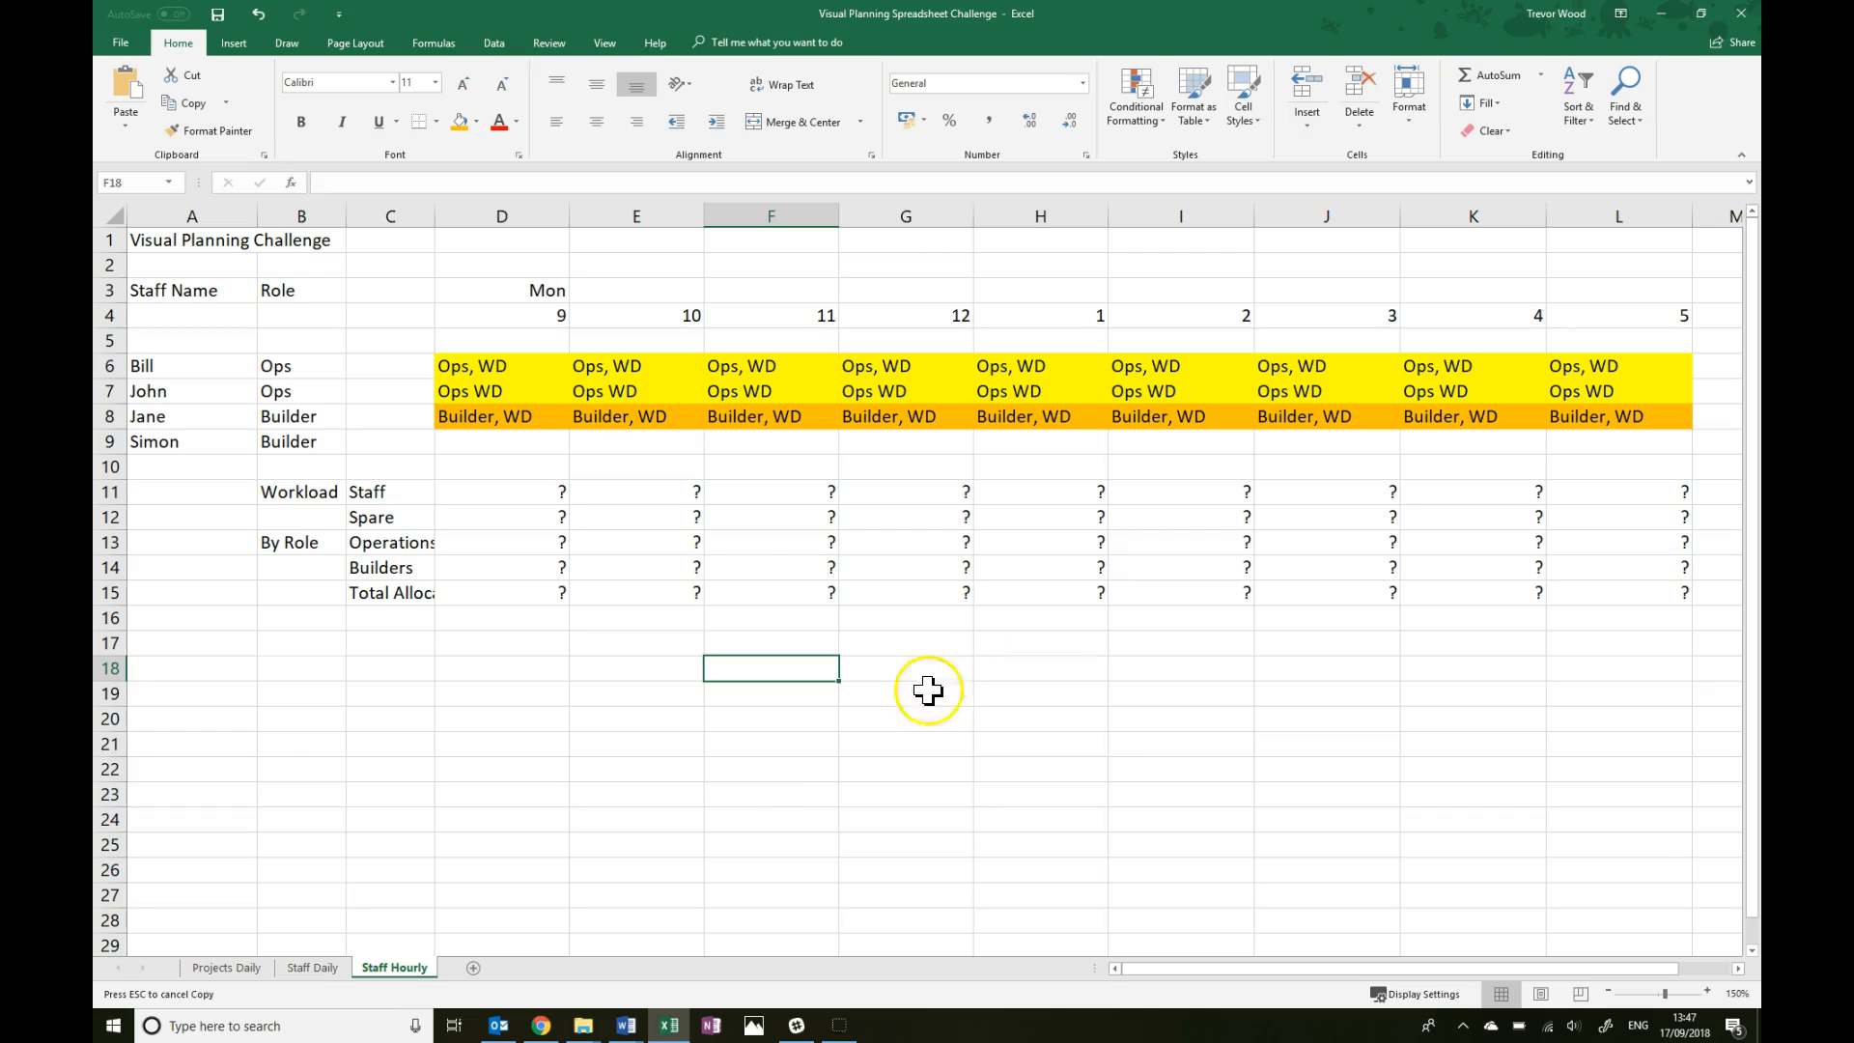
Step: Return to the Projects Daily sheet and examine Monday's Project 1 operations allocation in D6
{"action": "left_click", "coordinate": [241, 967]}
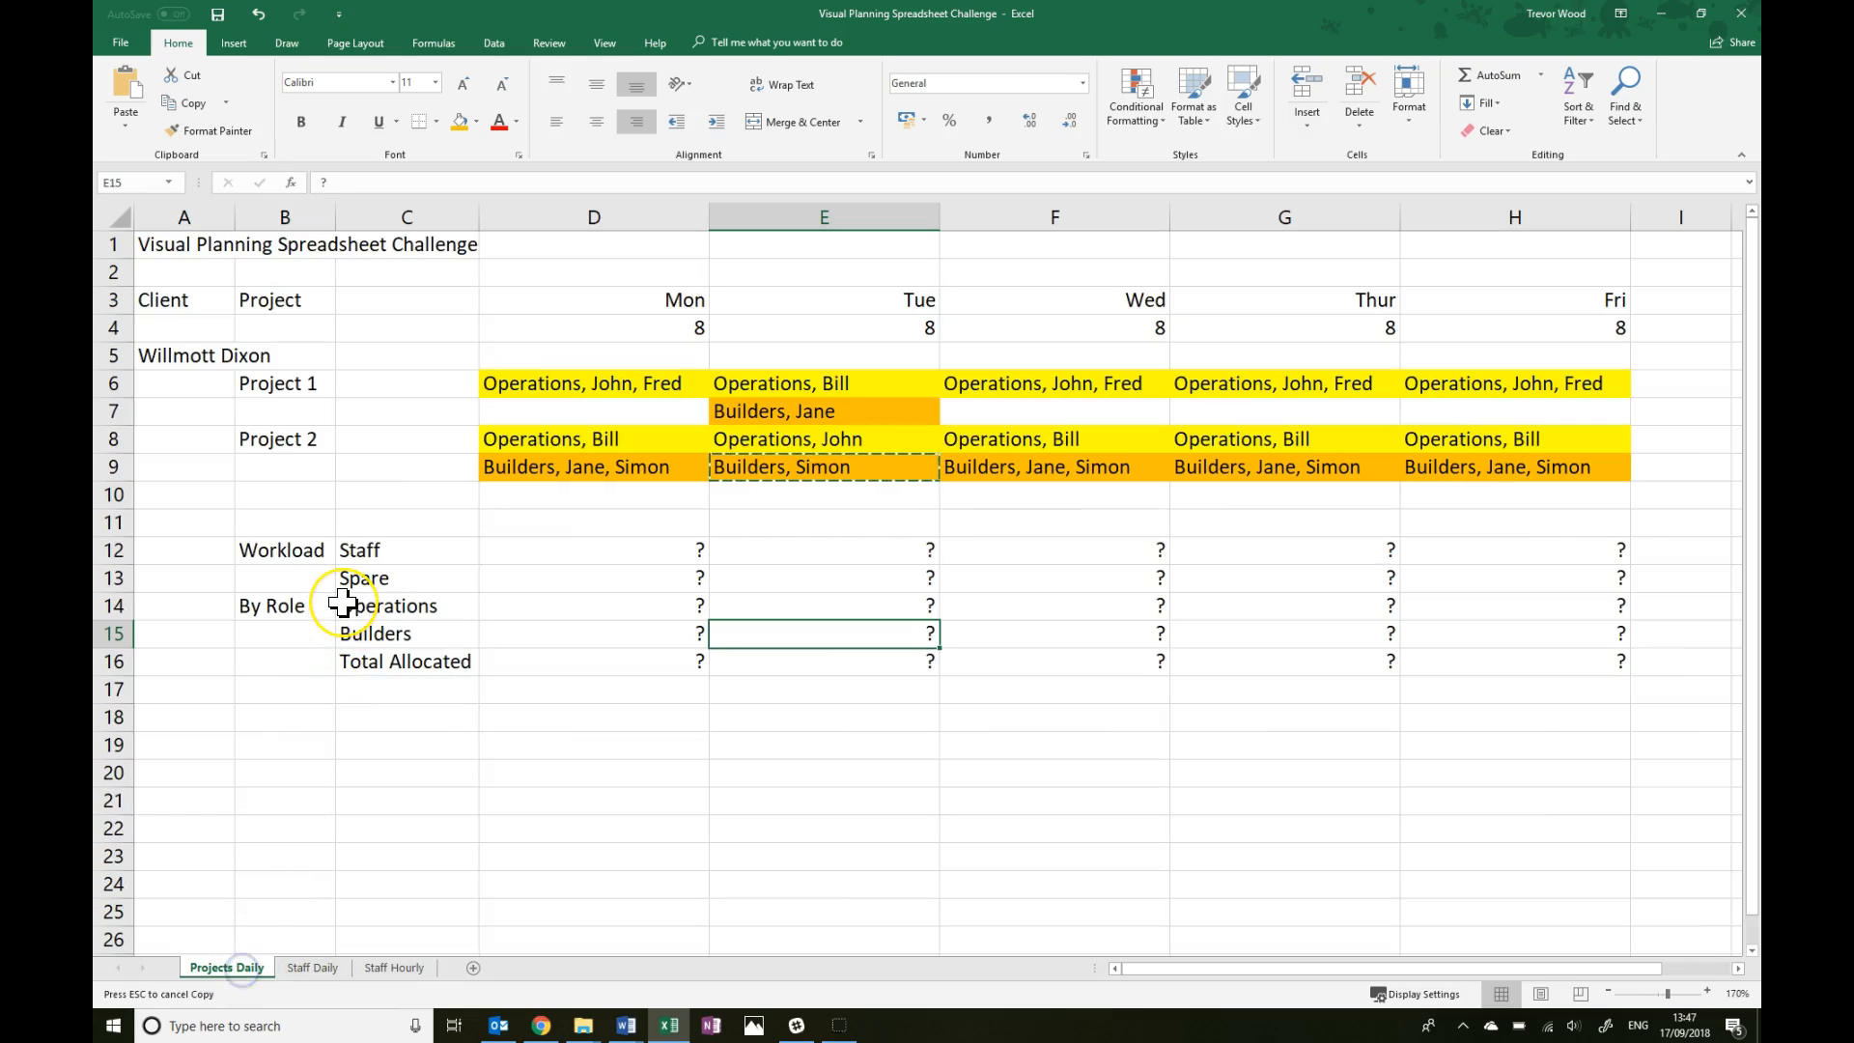
{"action": "left_click", "coordinate": [503, 470]}
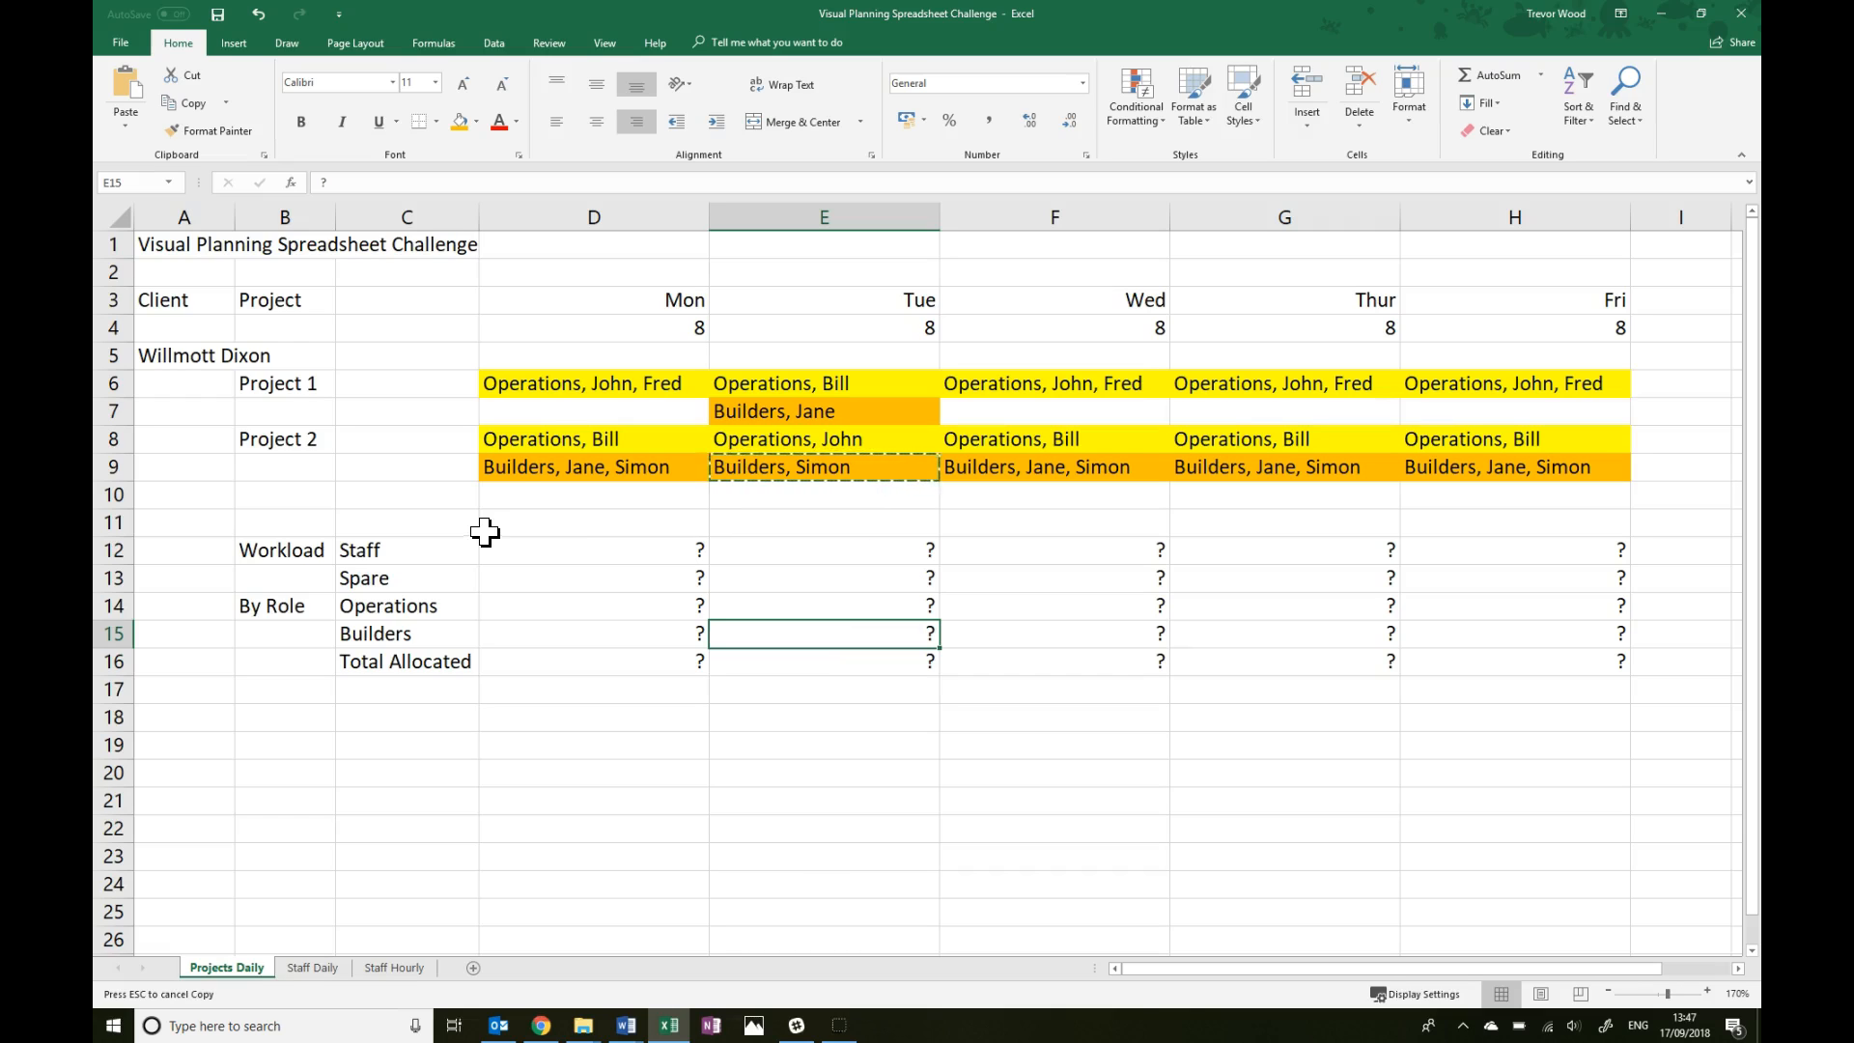
{"action": "left_click_drag", "start_coordinate": [513, 248], "coordinate": [207, 247]}
{"action": "left_click", "coordinate": [619, 383]}
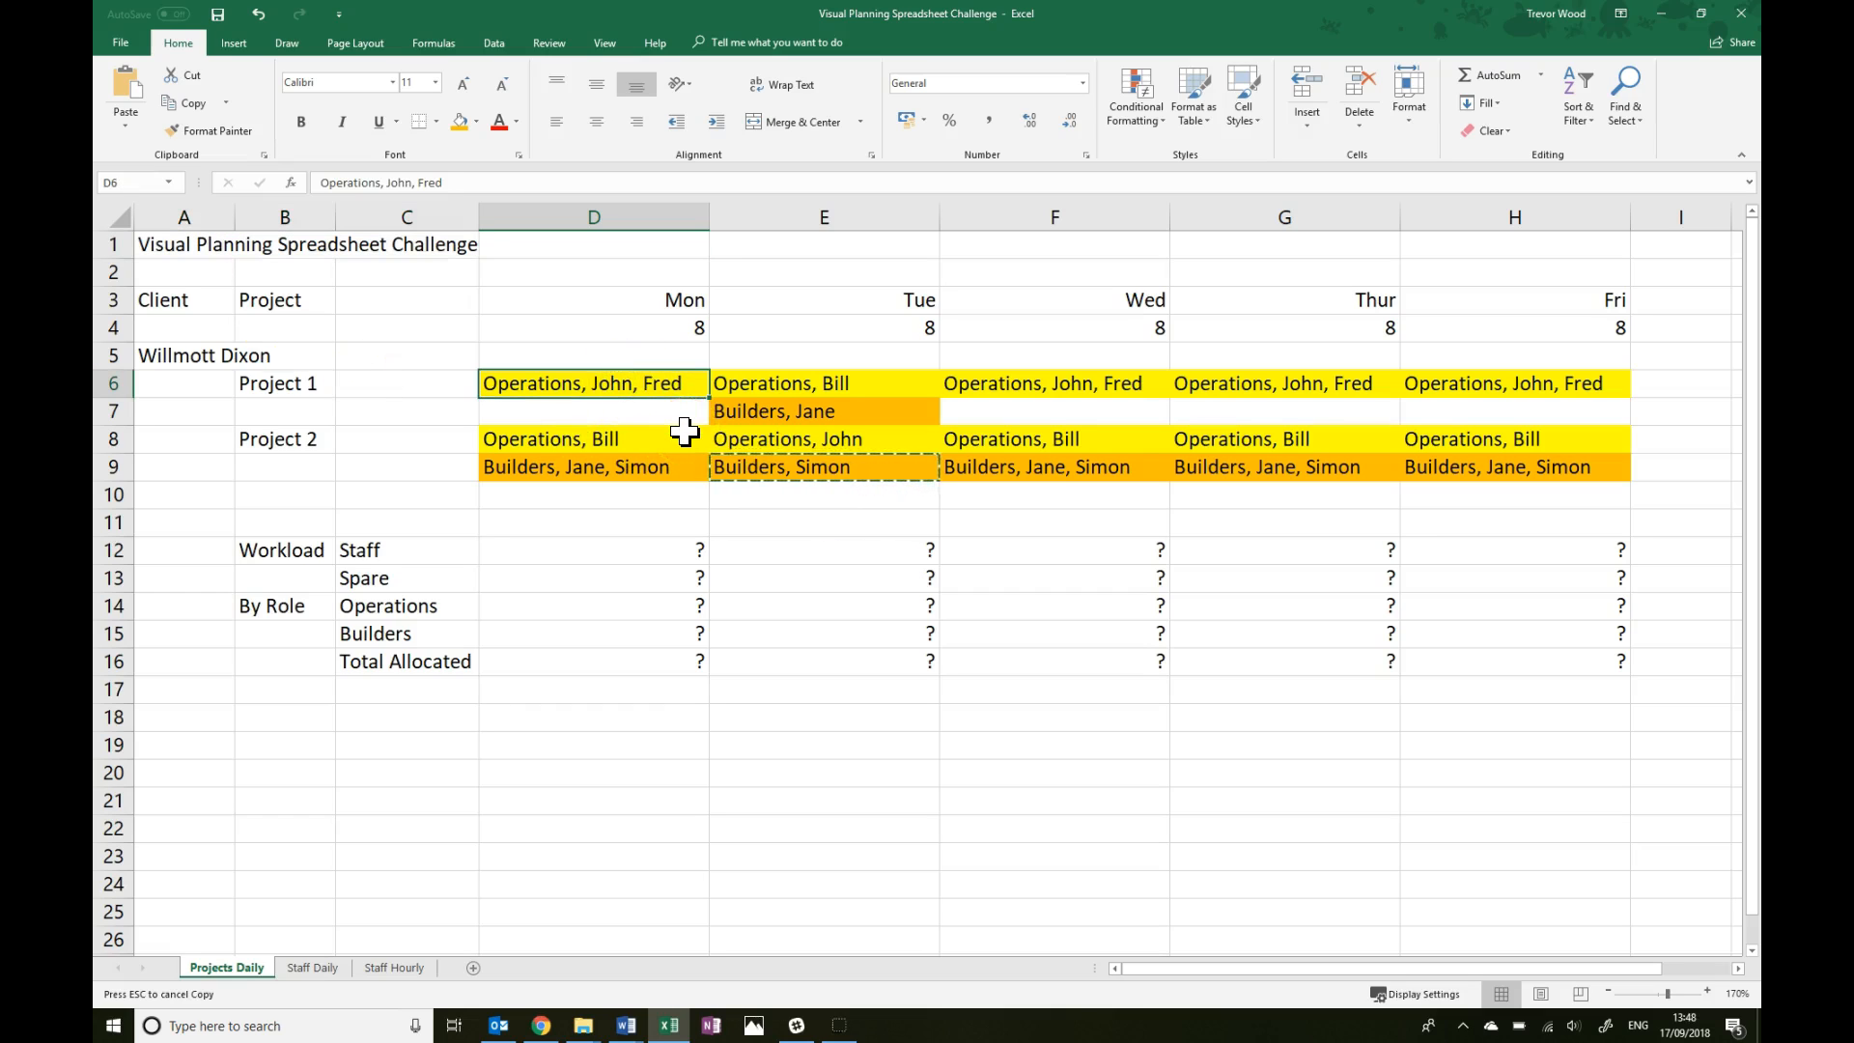
Step: Examine the client name in A5, the Project 1 label in B6 and Monday's Project 1 operations allocation in D6
{"action": "left_click", "coordinate": [193, 356]}
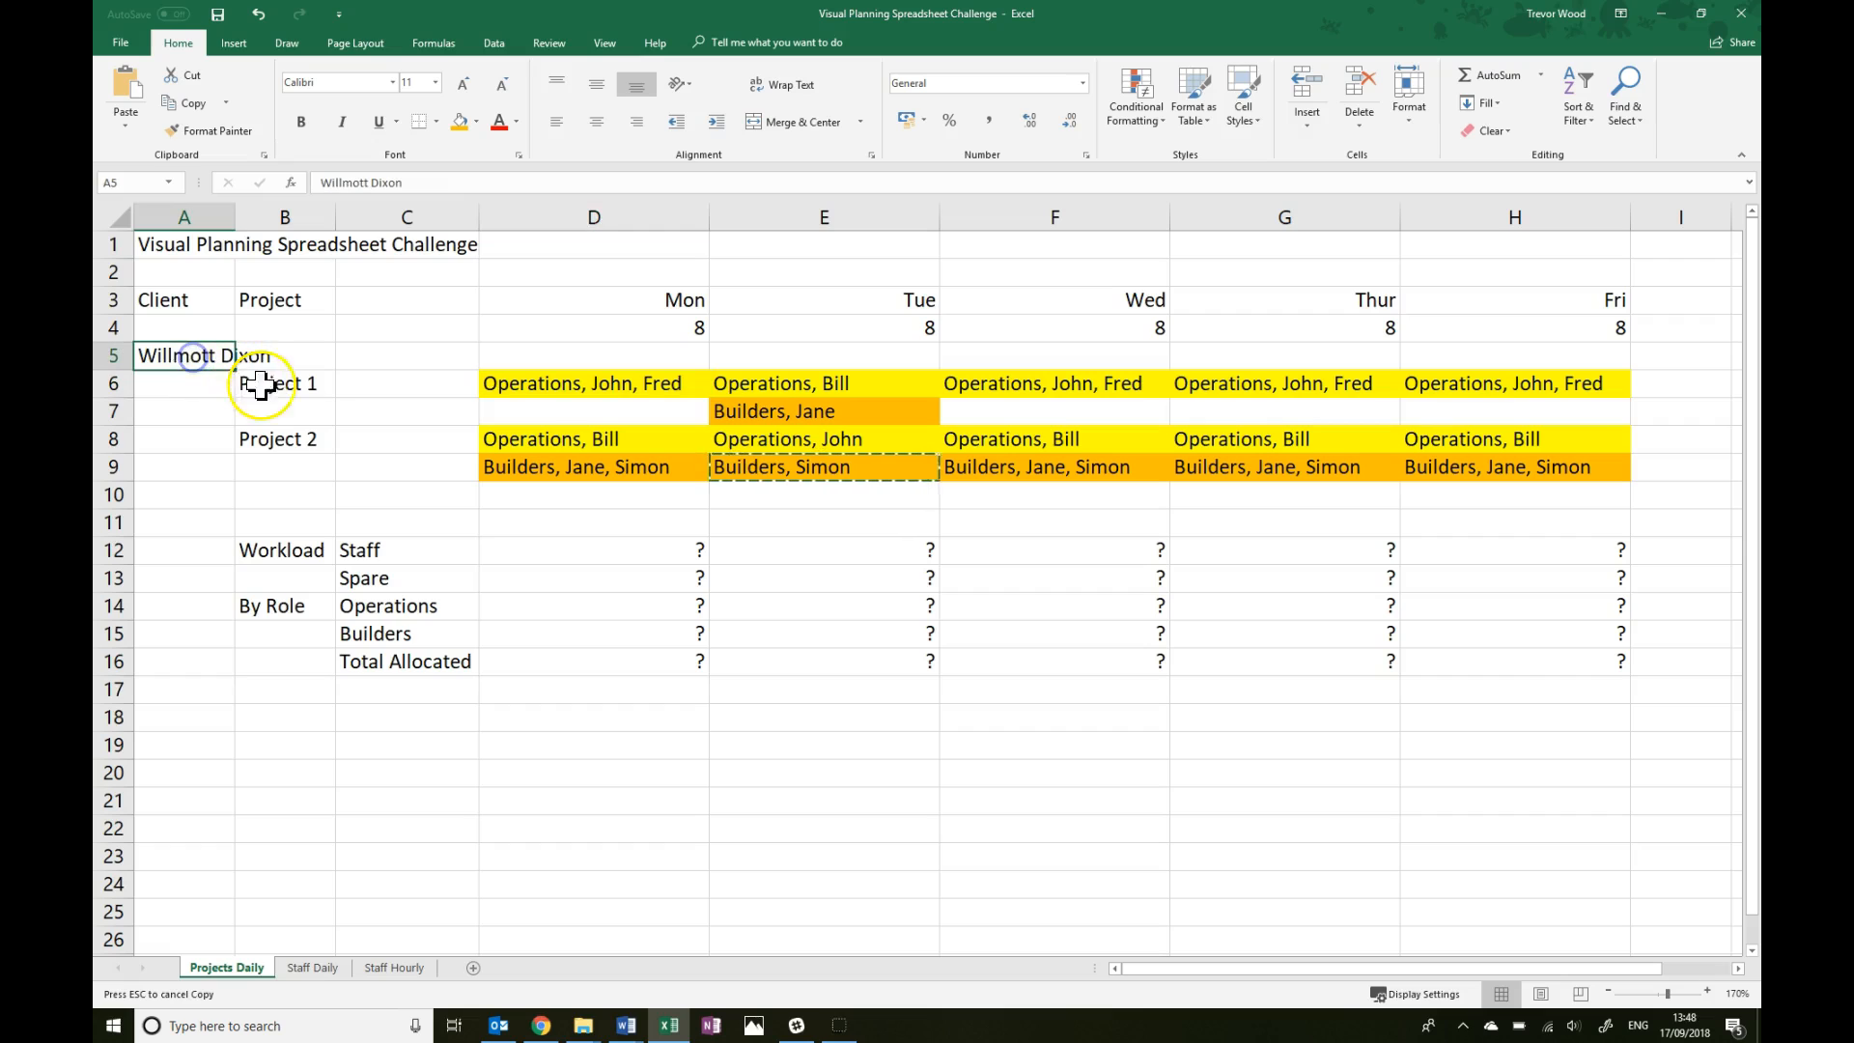
{"action": "left_click", "coordinate": [278, 388]}
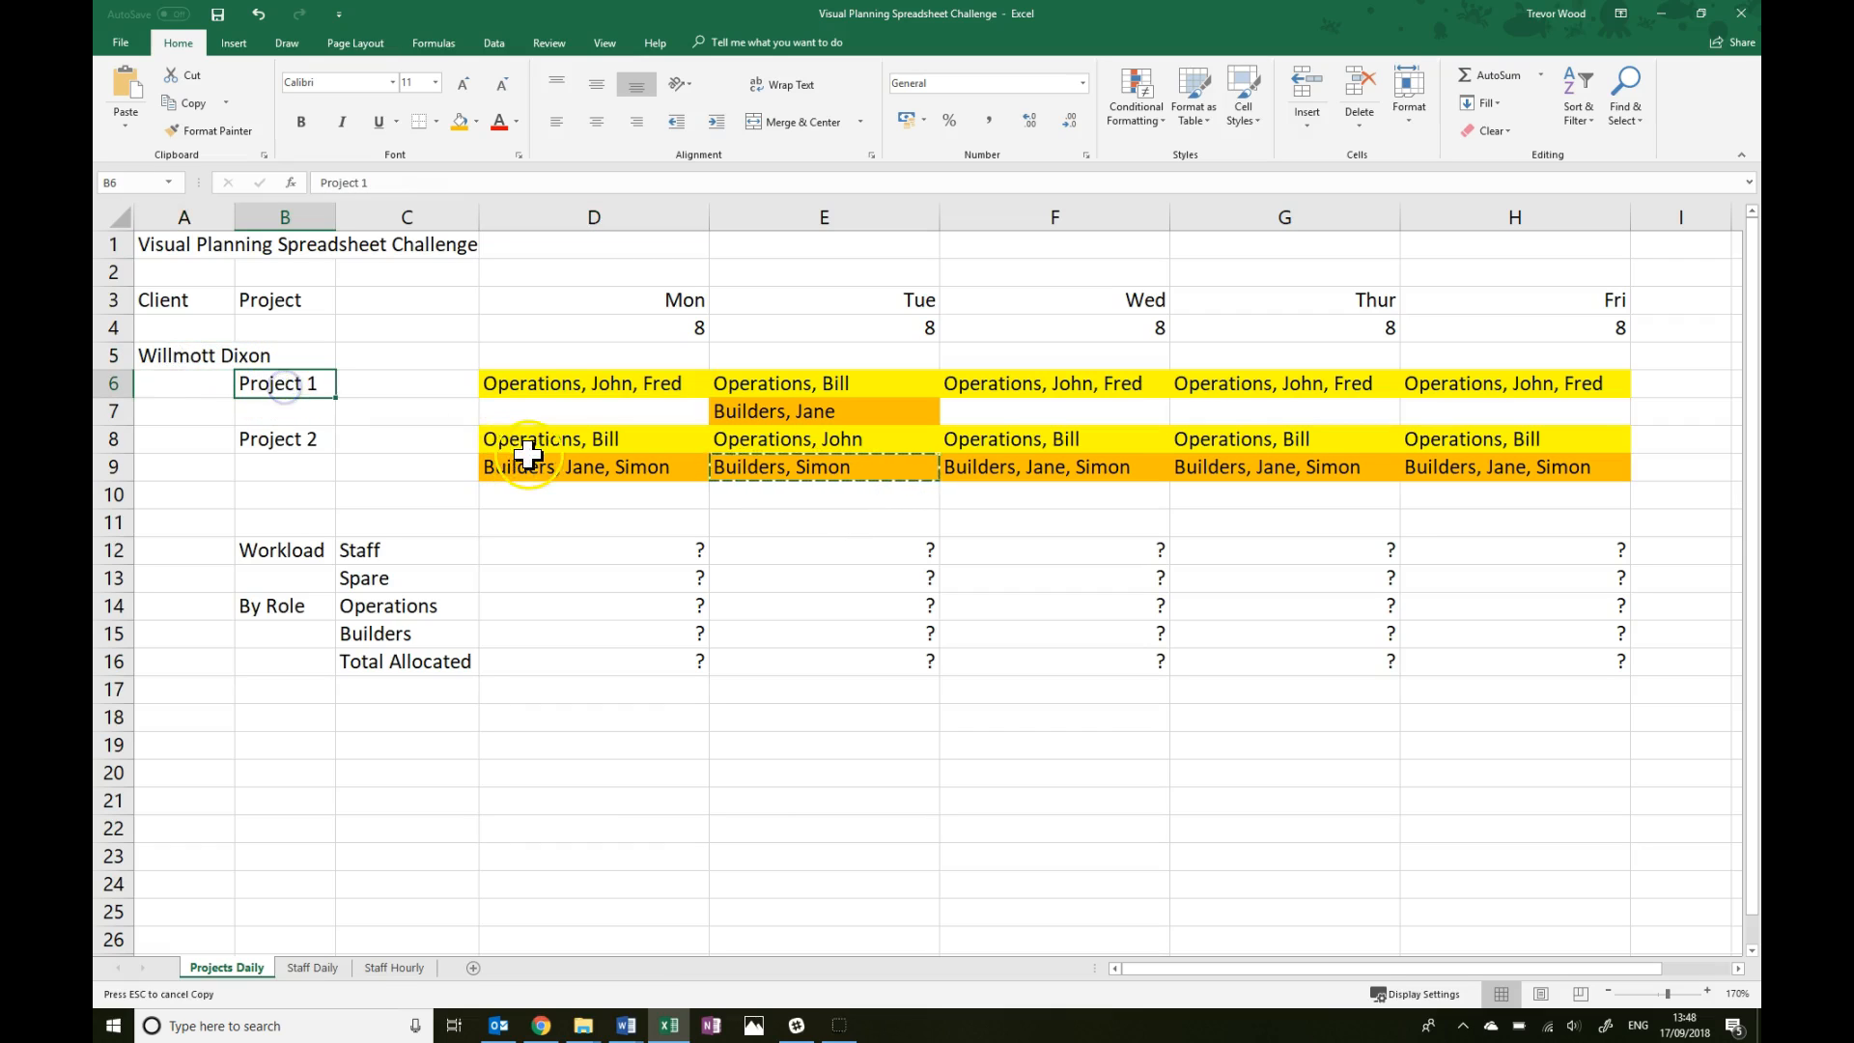
{"action": "left_click", "coordinate": [541, 386]}
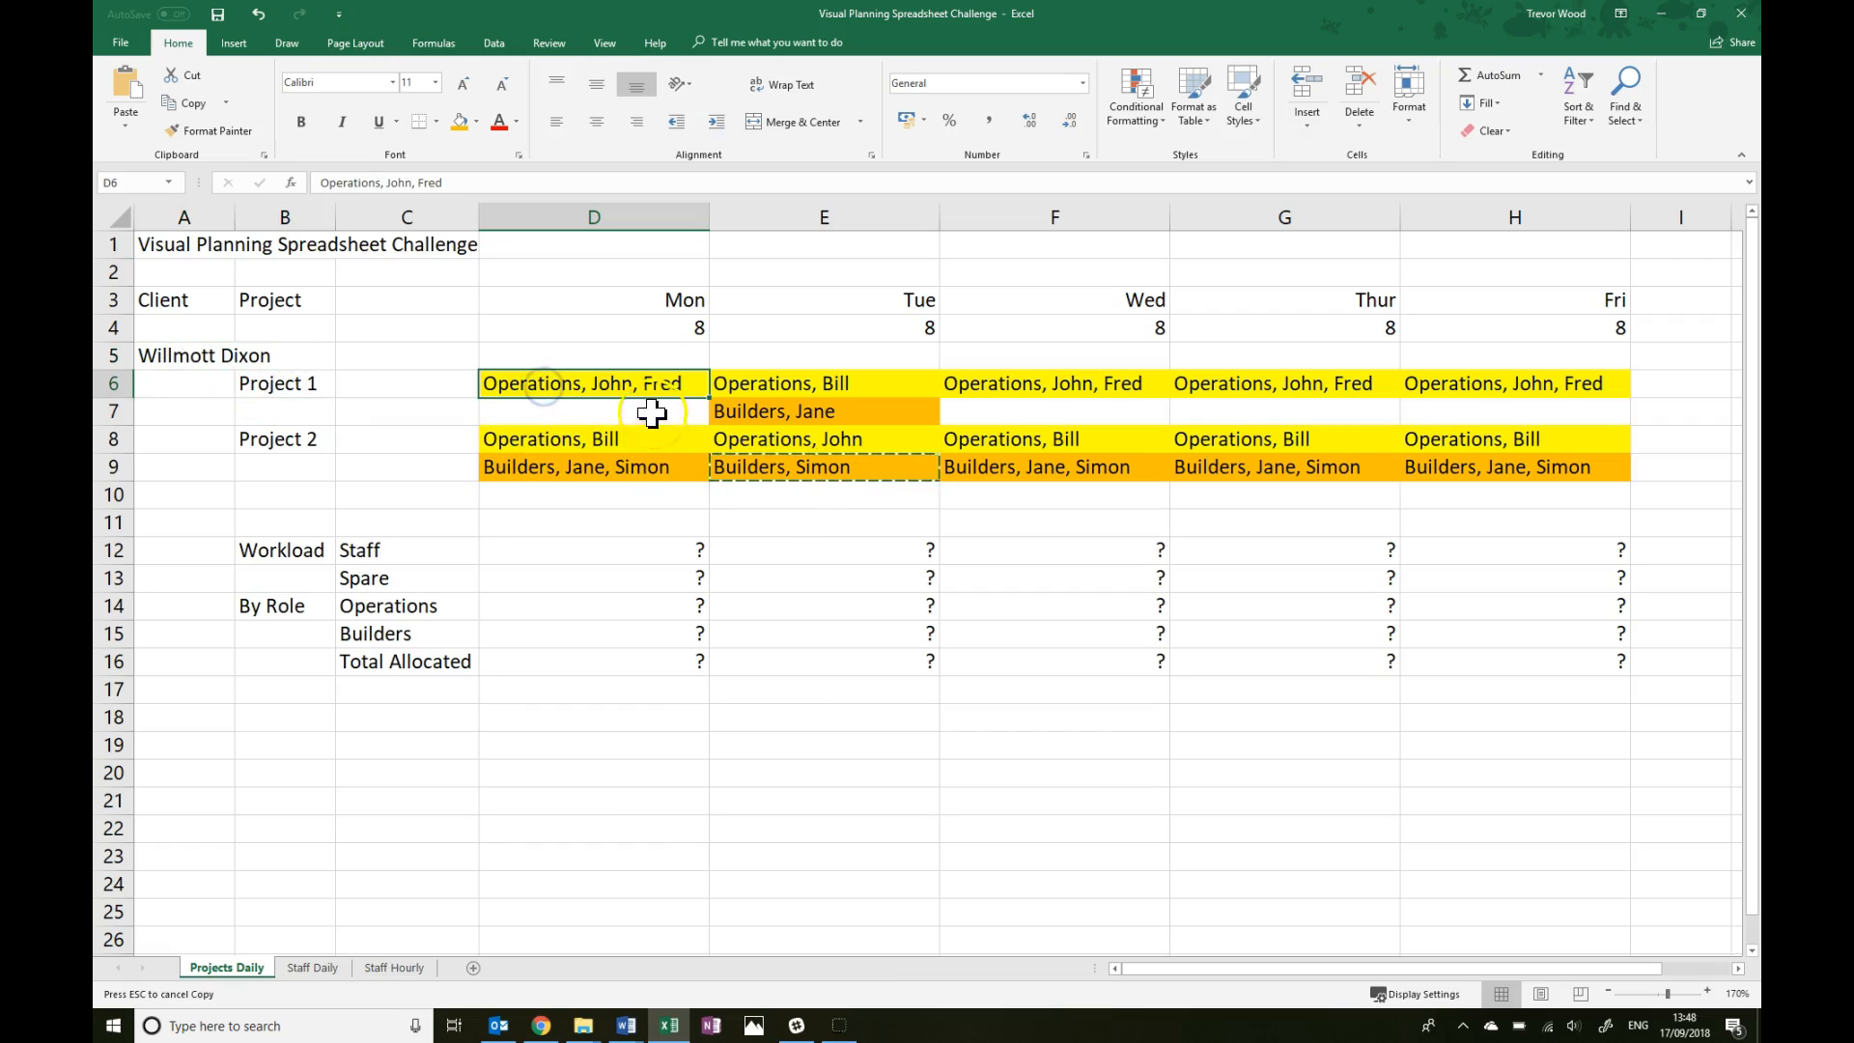
{"action": "left_click", "coordinate": [660, 387]}
Step: Clear the pending copy selection and append ", Van 1" to Tuesday's Project 1 builder allocation in E7
{"action": "left_click", "coordinate": [889, 416]}
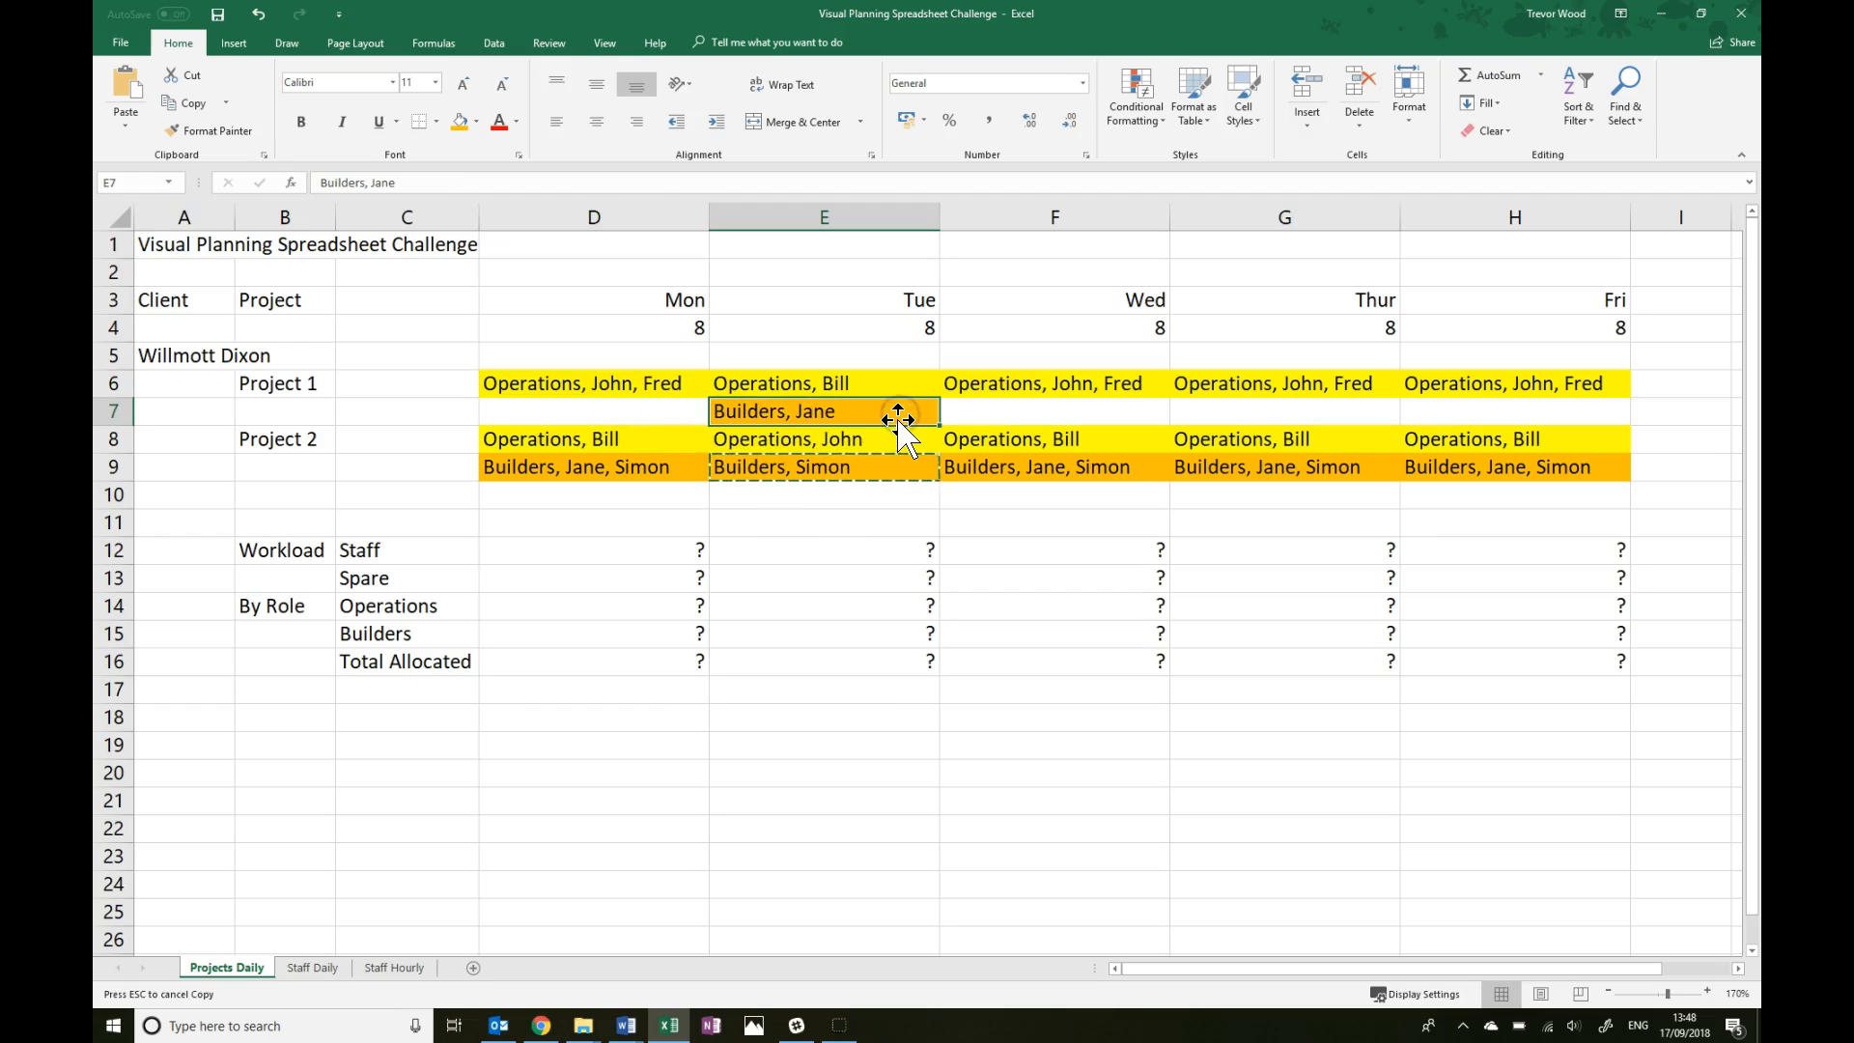
{"action": "key", "text": "Escape"}
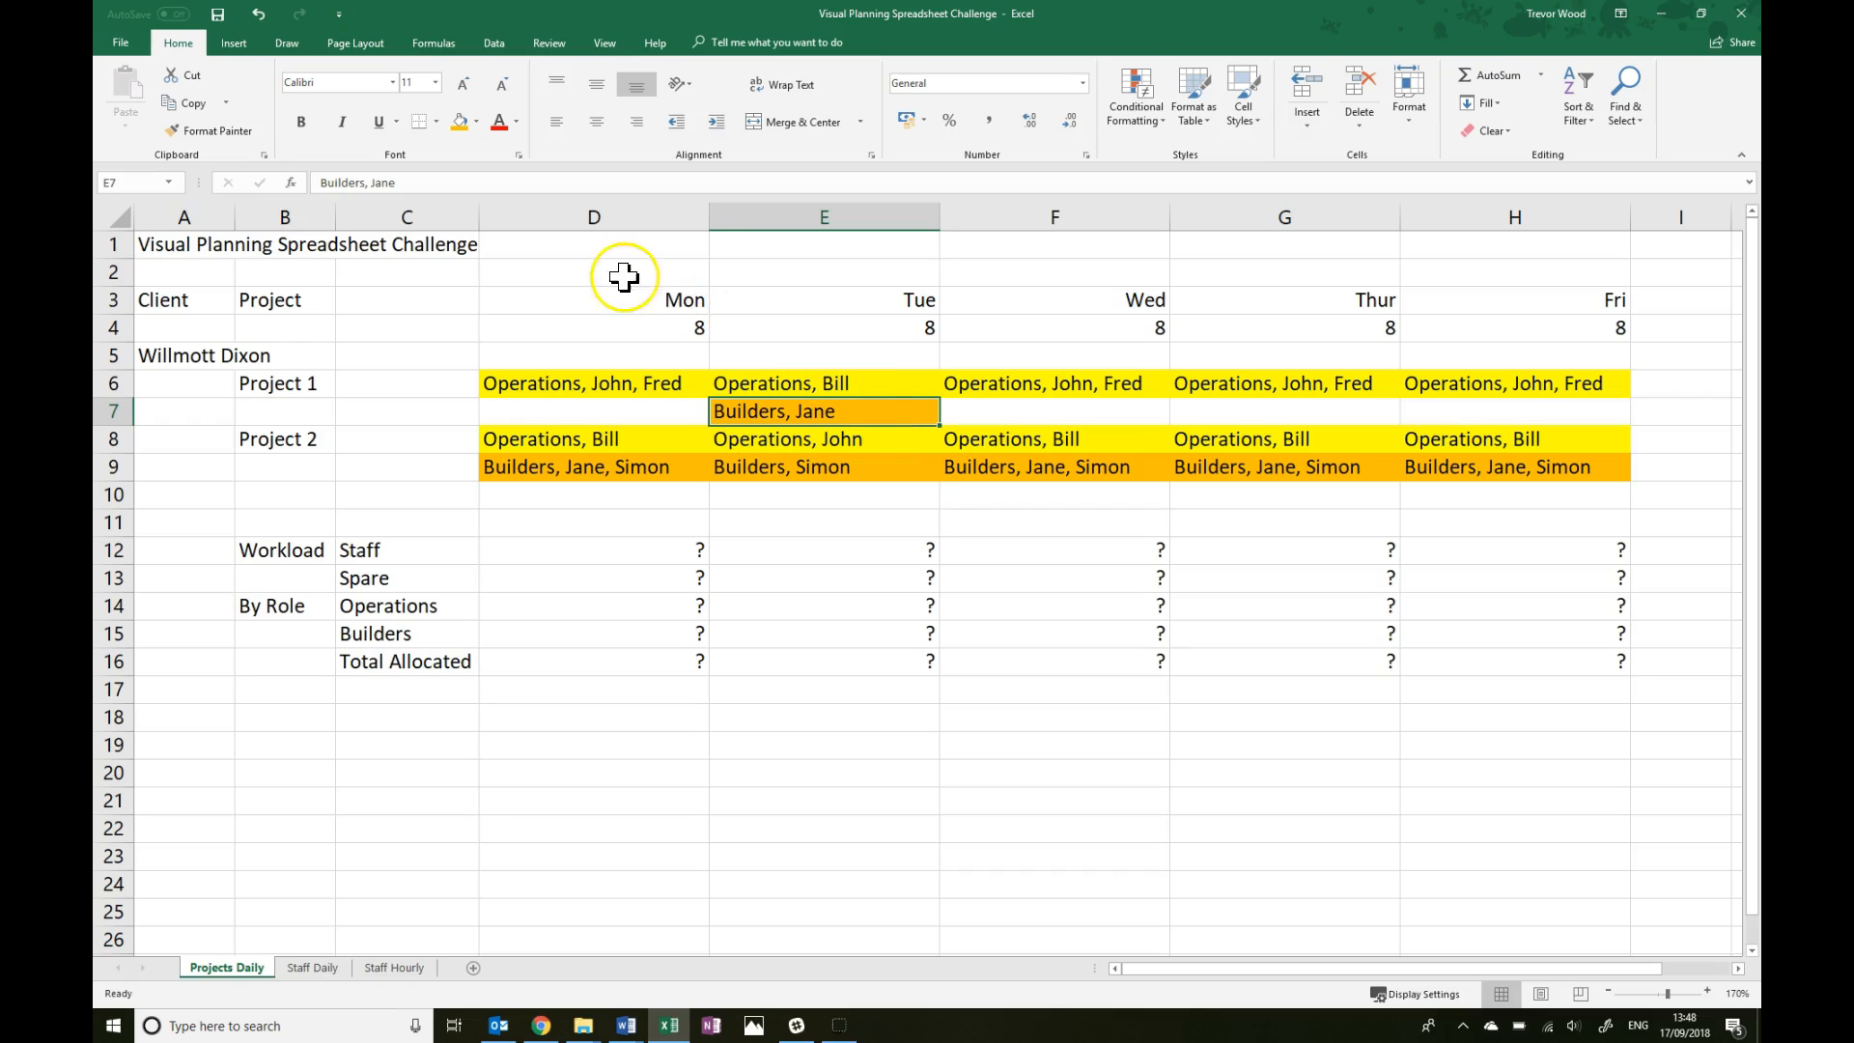
{"action": "left_click", "coordinate": [620, 184]}
{"action": "type", "text": ", Van 1"}
{"action": "key", "text": "Return"}
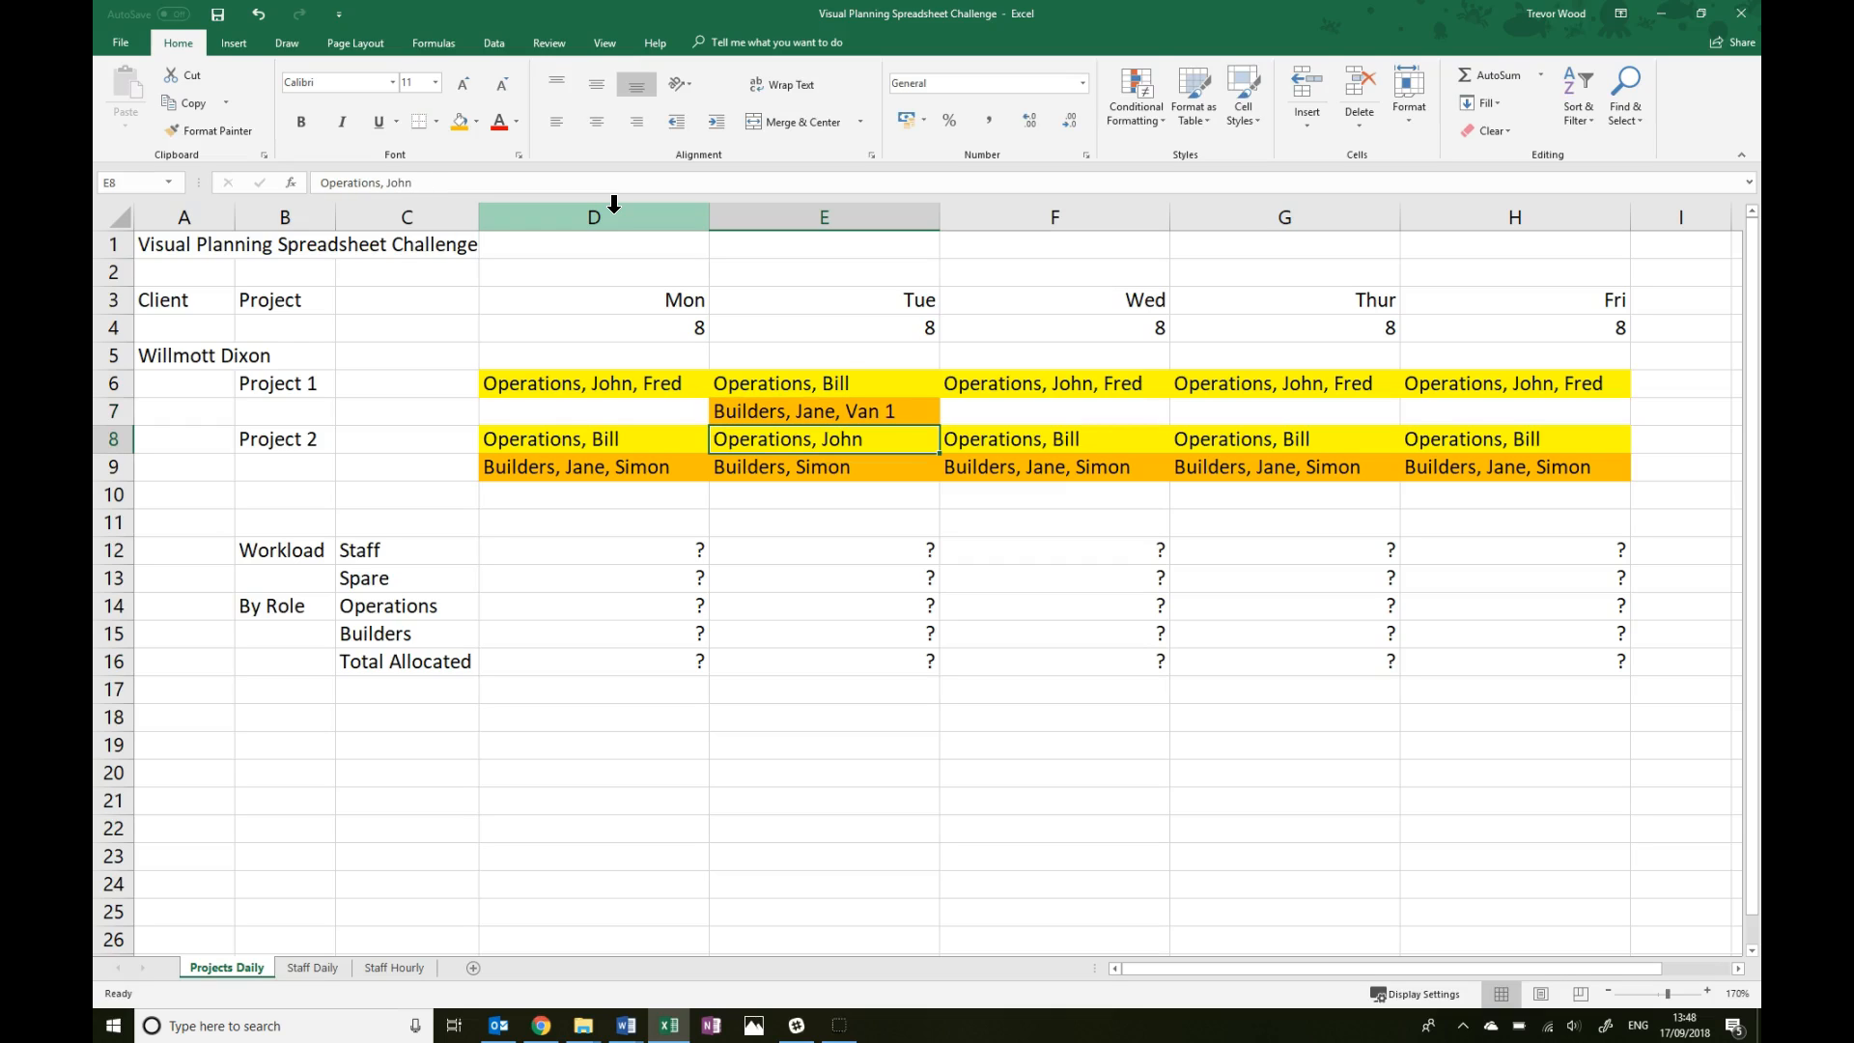